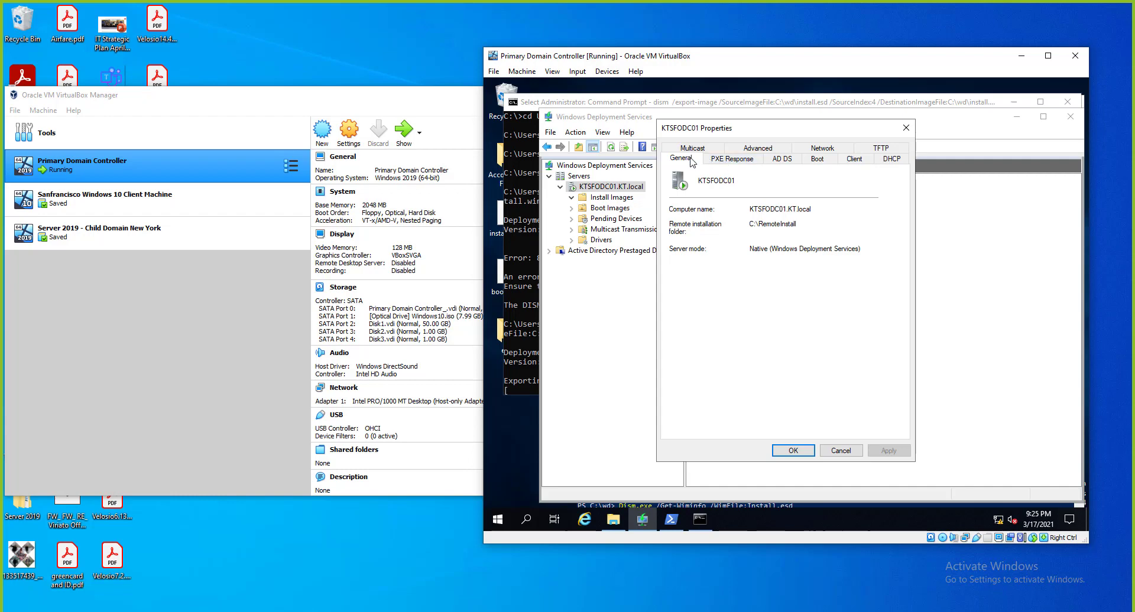
Review KTSFODC01's PXE response, client naming KTSFOC%01# in KT.local/KnowledgeTrain/HR, and boot policy.
{"action": "left_click", "coordinate": [726, 161]}
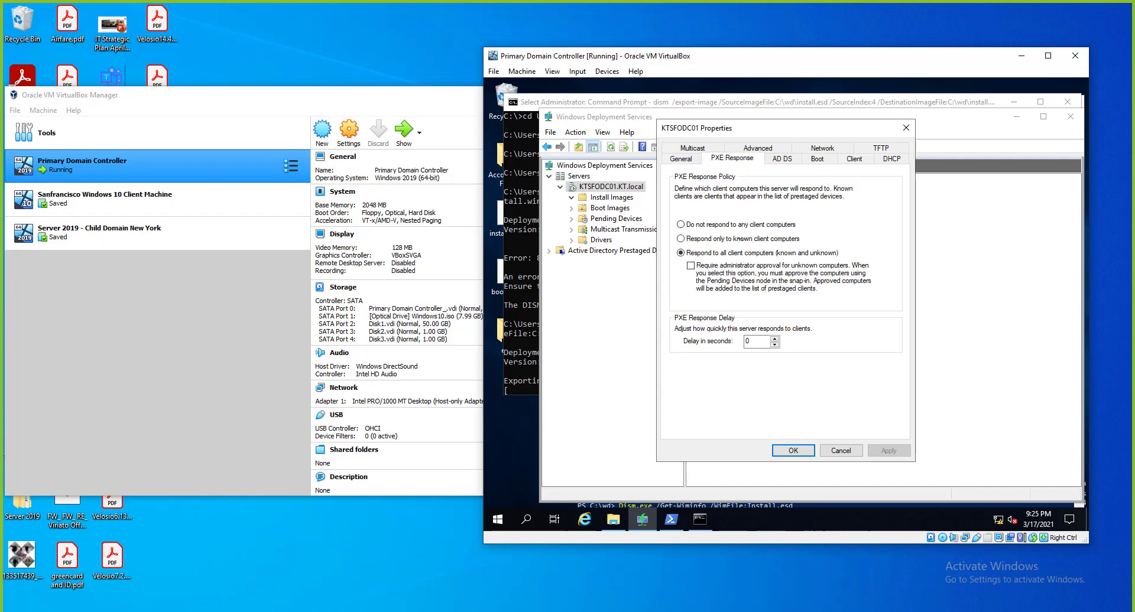
{"action": "left_click", "coordinate": [782, 159]}
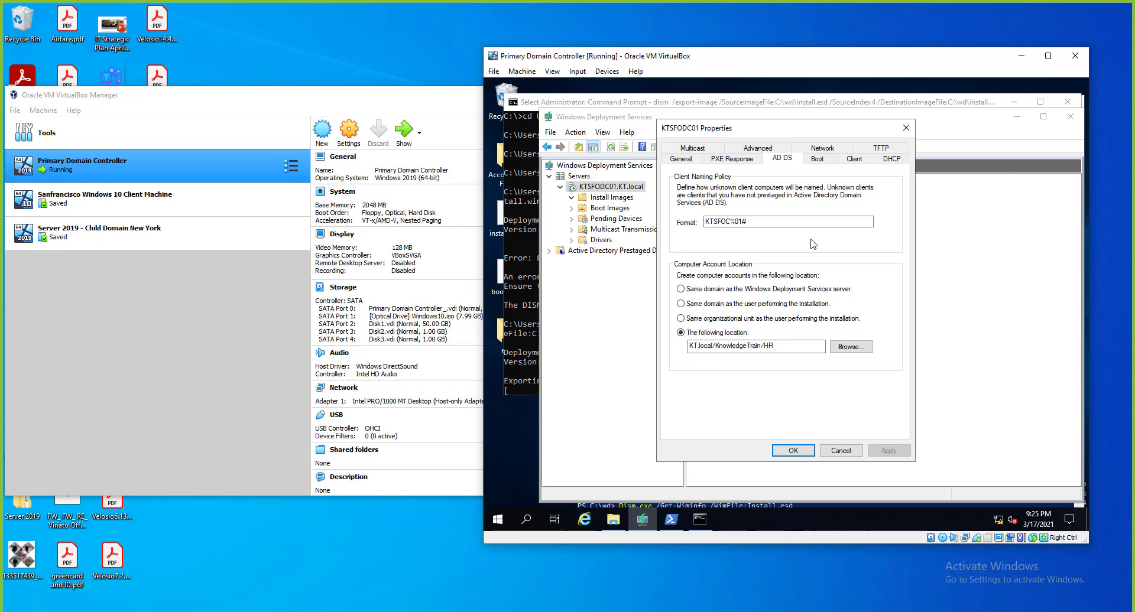
{"action": "left_click", "coordinate": [821, 160]}
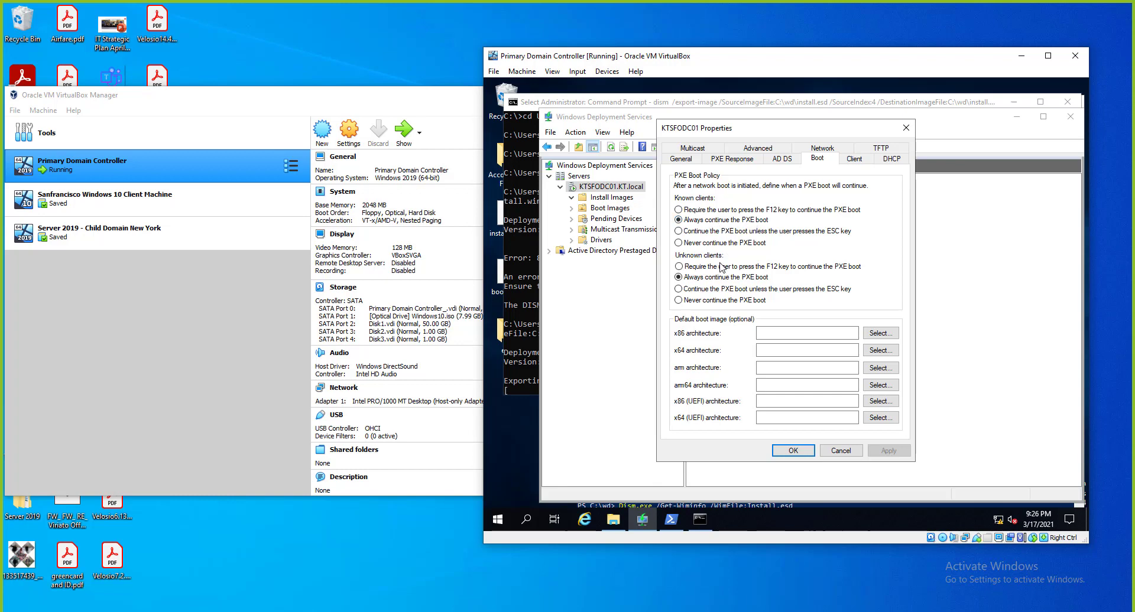
Look over the Client and DHCP options, then the multicast range 239.192.0.2–239.192.0.254.
{"action": "left_click", "coordinate": [854, 158]}
{"action": "left_click", "coordinate": [892, 160]}
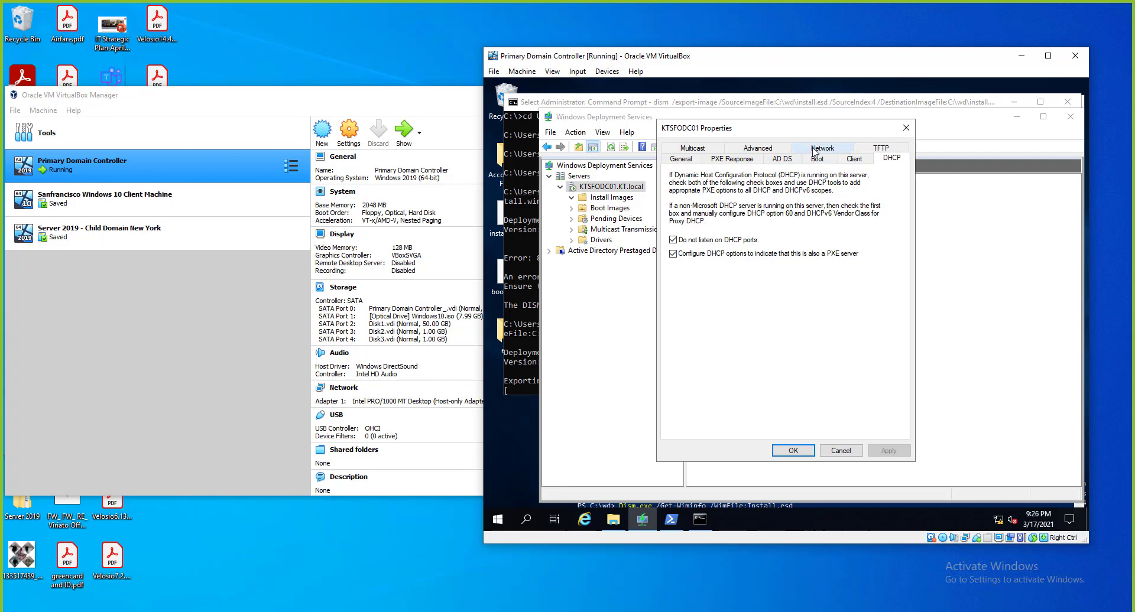
{"action": "left_click", "coordinate": [706, 149]}
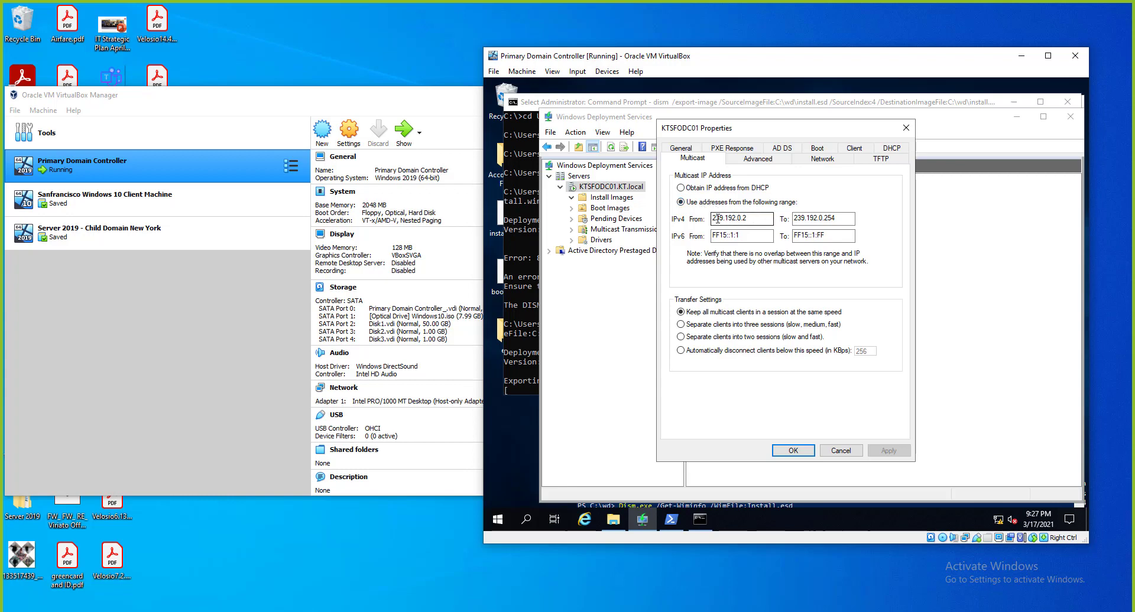
Check the IPv4 and IPv6 multicast ranges, then return to the PXE response policy with 0-second delay.
{"action": "left_click", "coordinate": [742, 220]}
{"action": "left_click", "coordinate": [806, 222]}
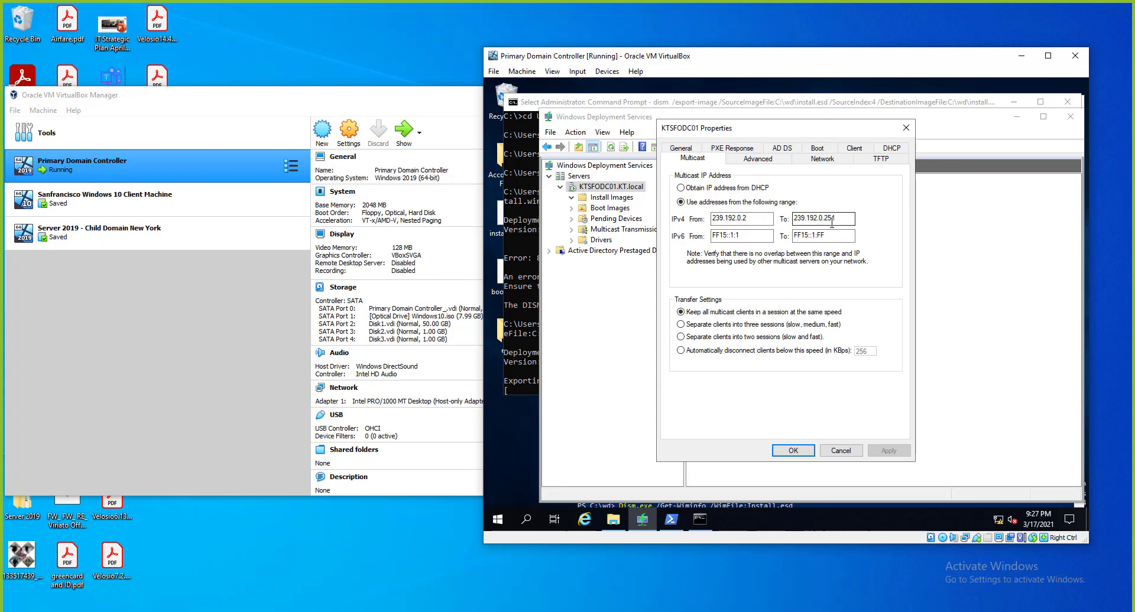
{"action": "left_click", "coordinate": [820, 237]}
{"action": "left_click", "coordinate": [736, 149]}
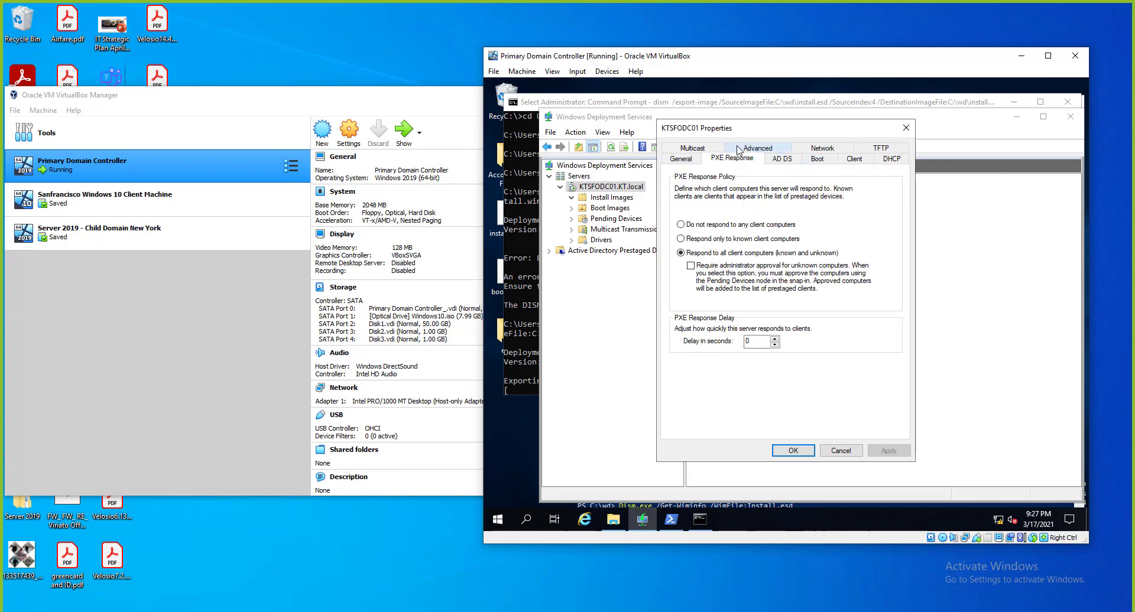
Keep the TFTP maximum block size at 16384 with variable window extension off, and apply.
{"action": "left_click", "coordinate": [824, 150]}
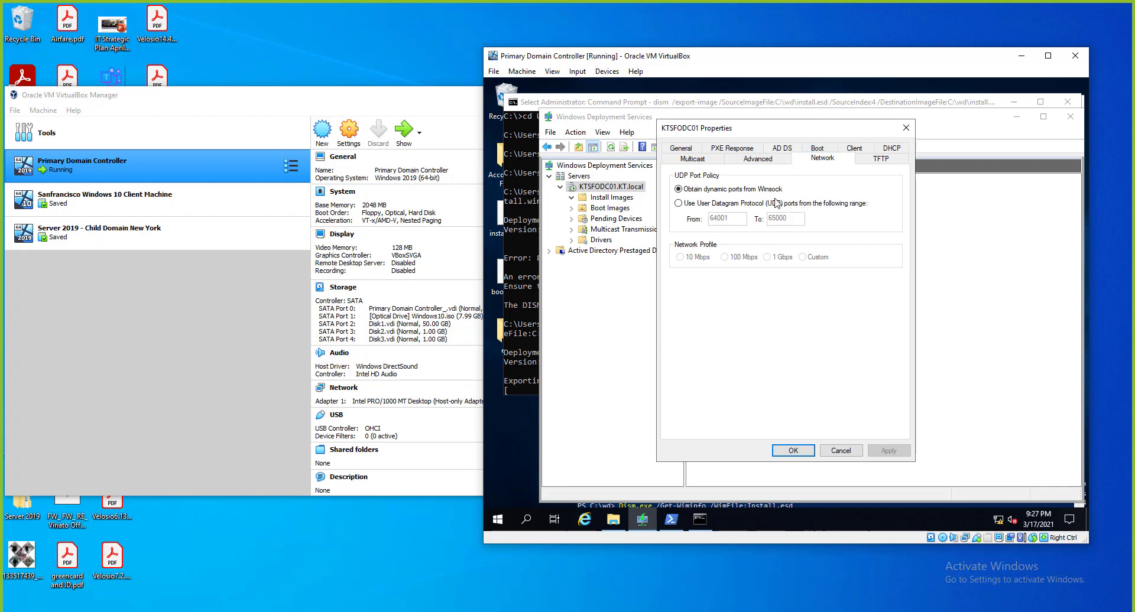
{"action": "left_click", "coordinate": [870, 165]}
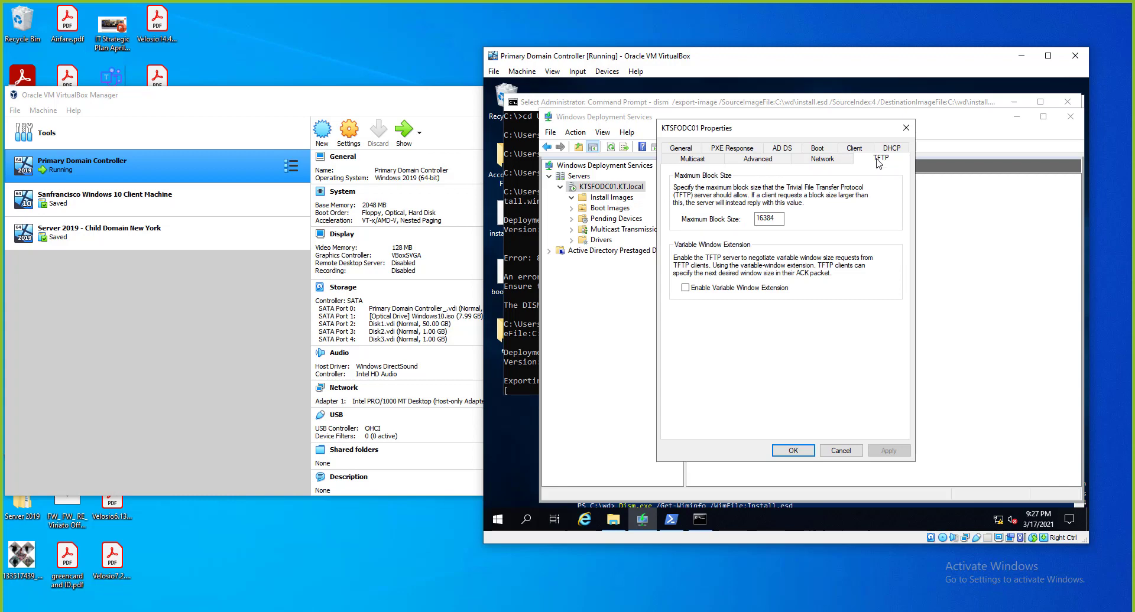
{"action": "left_click", "coordinate": [780, 219]}
{"action": "left_click_drag", "start_coordinate": [780, 219], "coordinate": [757, 219]}
{"action": "left_click", "coordinate": [766, 219]}
{"action": "left_click_drag", "start_coordinate": [782, 219], "coordinate": [755, 218]}
{"action": "double_click", "coordinate": [685, 289]}
{"action": "left_click", "coordinate": [773, 219]}
{"action": "double_click", "coordinate": [773, 220]}
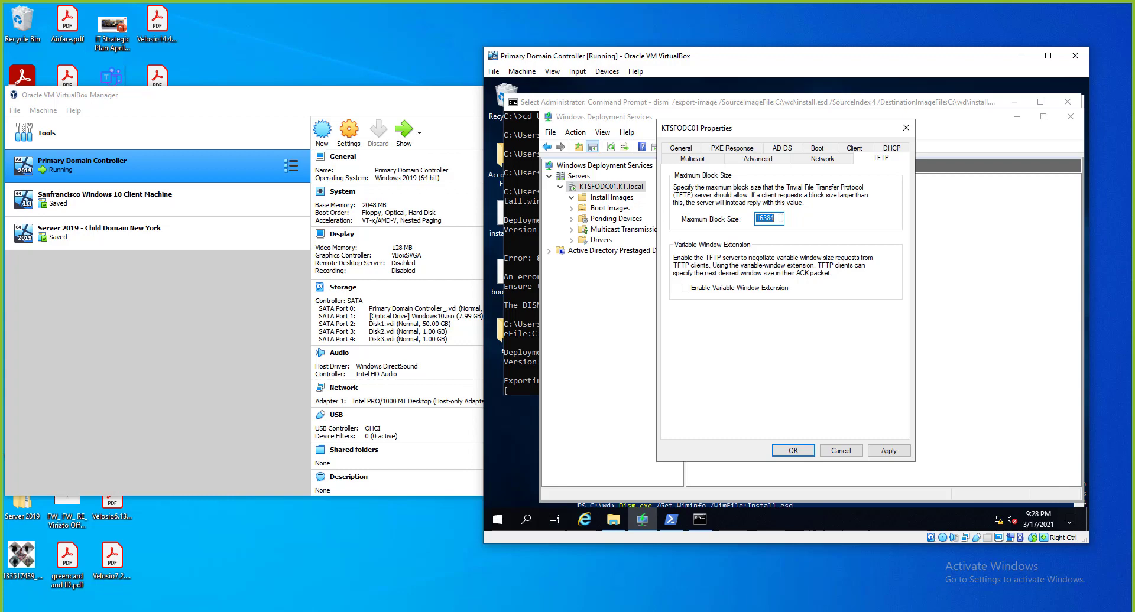
{"action": "left_click", "coordinate": [781, 218]}
{"action": "left_click_drag", "start_coordinate": [781, 218], "coordinate": [756, 220]}
{"action": "left_click", "coordinate": [888, 452]}
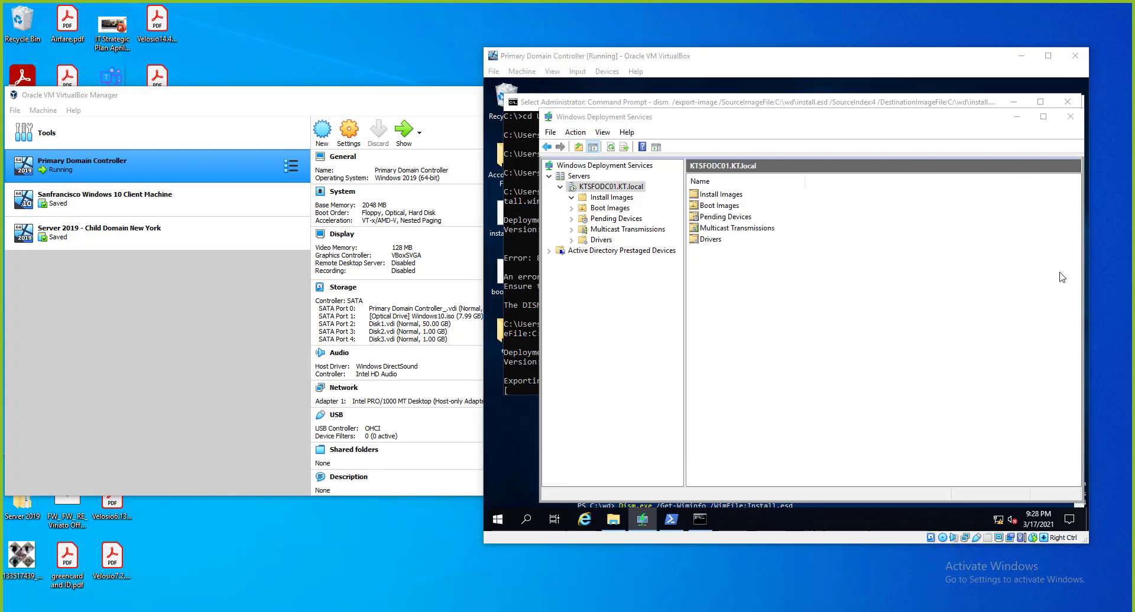
Start adding an install image into a new image group named Server.
{"action": "left_click", "coordinate": [612, 202]}
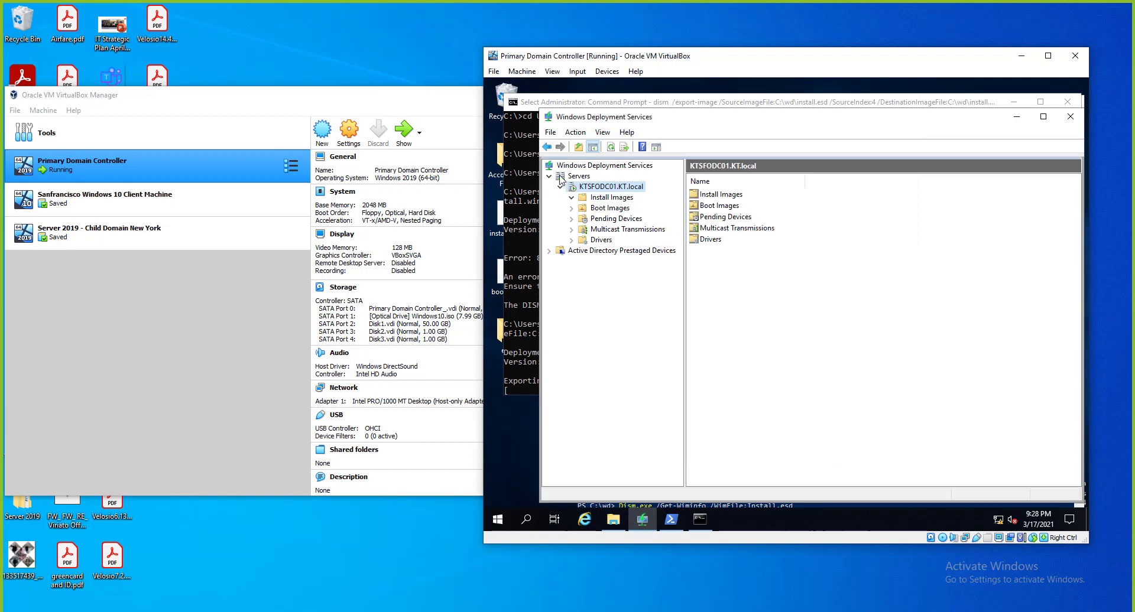
{"action": "left_click", "coordinate": [598, 198]}
{"action": "right_click", "coordinate": [599, 197]}
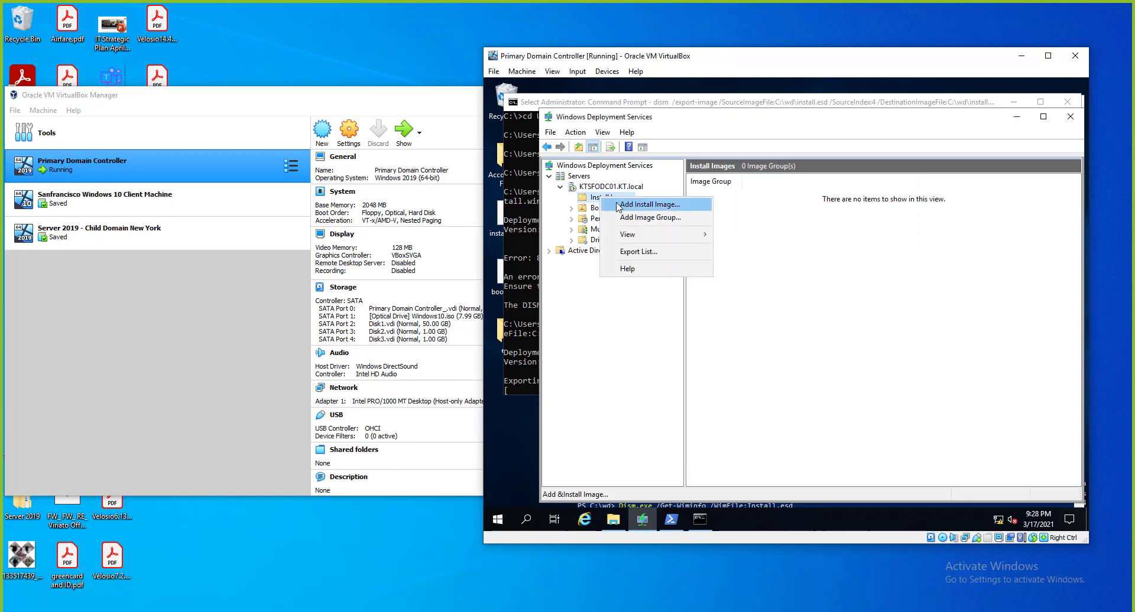
{"action": "left_click", "coordinate": [618, 205]}
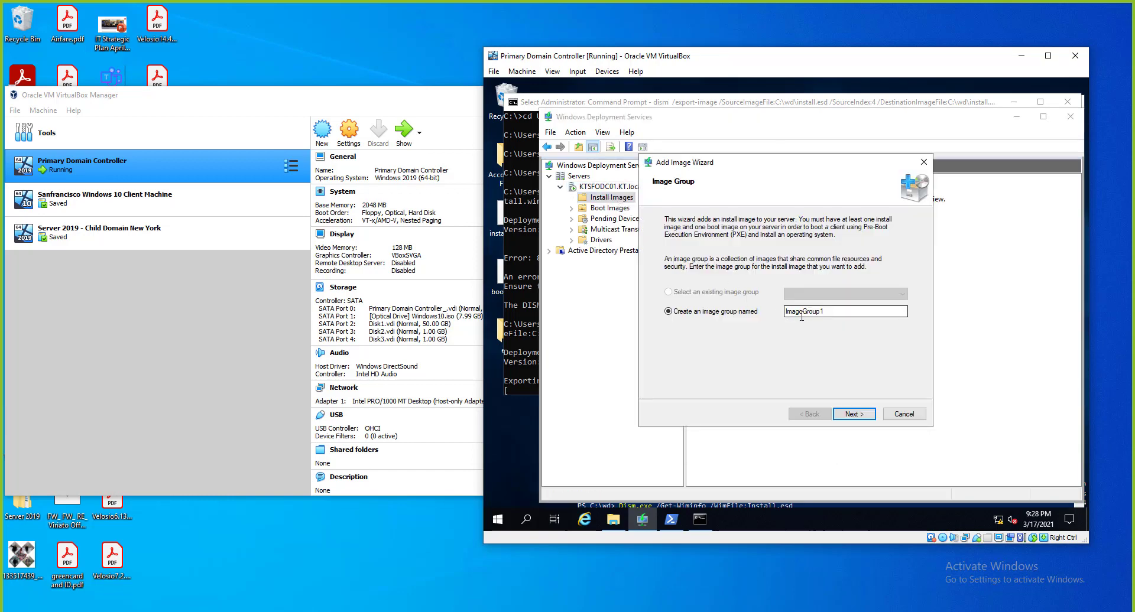
{"action": "double_click", "coordinate": [807, 315]}
{"action": "double_click", "coordinate": [807, 315]}
{"action": "double_click", "coordinate": [807, 316]}
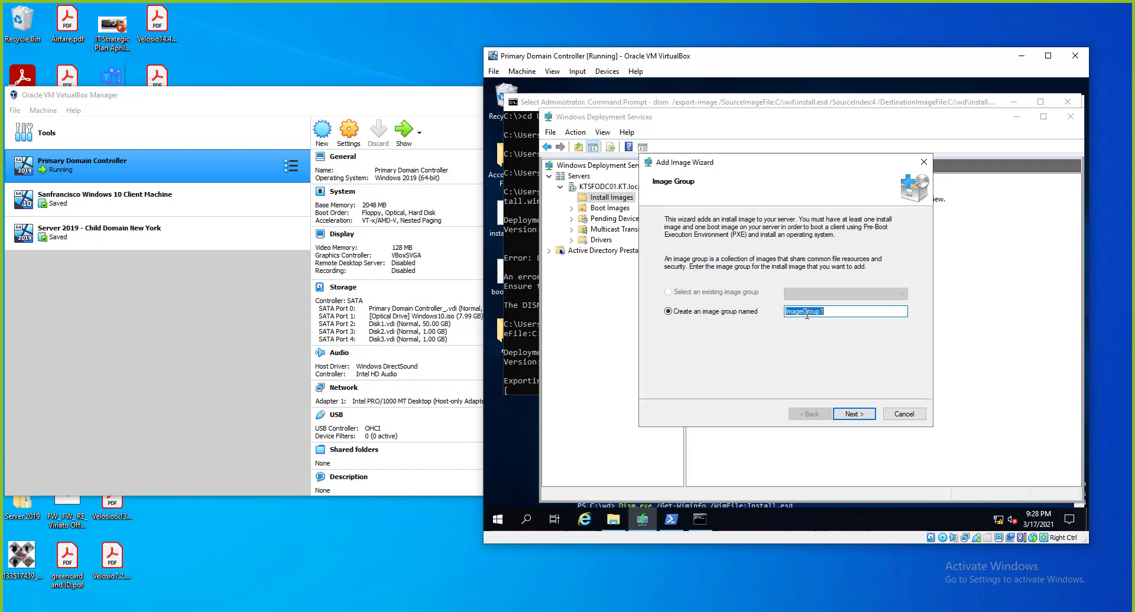
{"action": "type", "text": "Server"}
{"action": "left_click", "coordinate": [851, 414]}
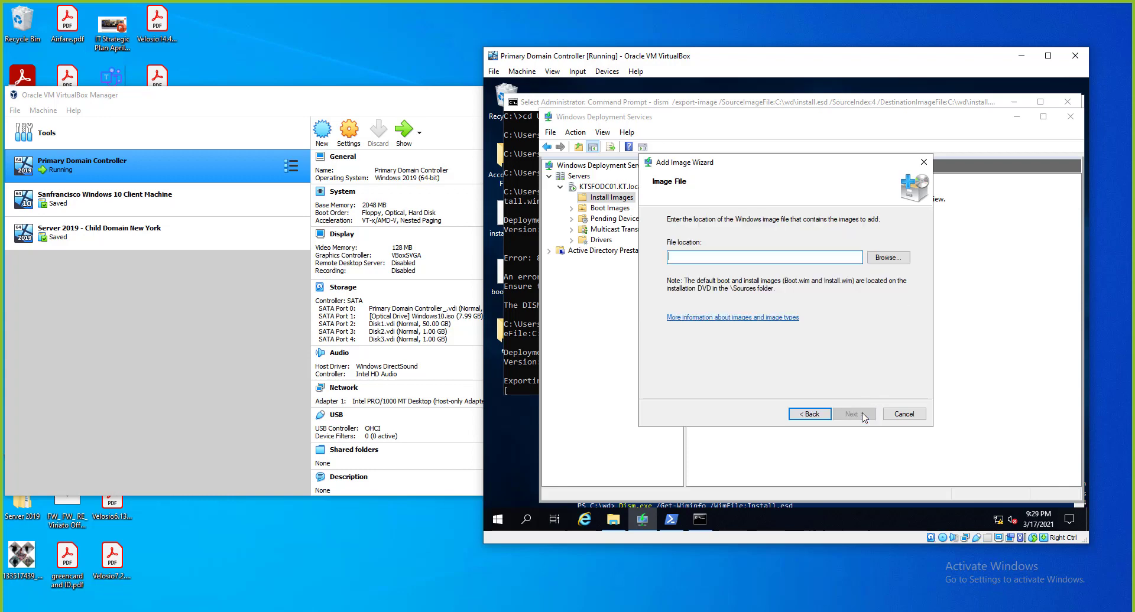
Import only the SERVERDATACENTER image from Desktop\install.wim, excluding SERVERSTANDARD and SERVERDATACENTERCORE.
{"action": "left_click", "coordinate": [888, 257]}
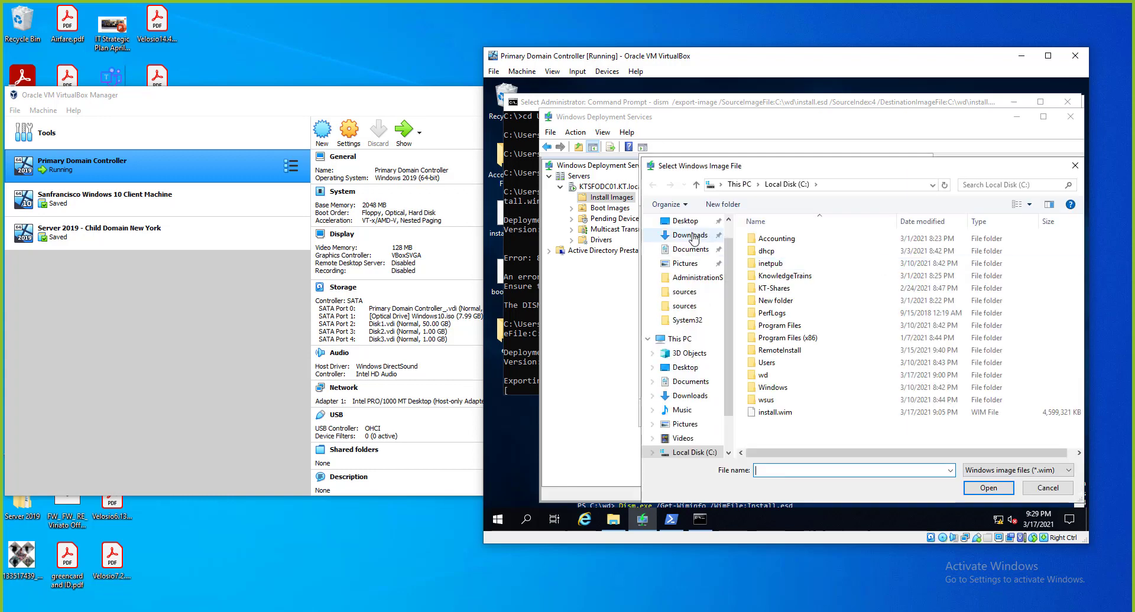
{"action": "left_click", "coordinate": [686, 221]}
{"action": "left_click", "coordinate": [782, 278]}
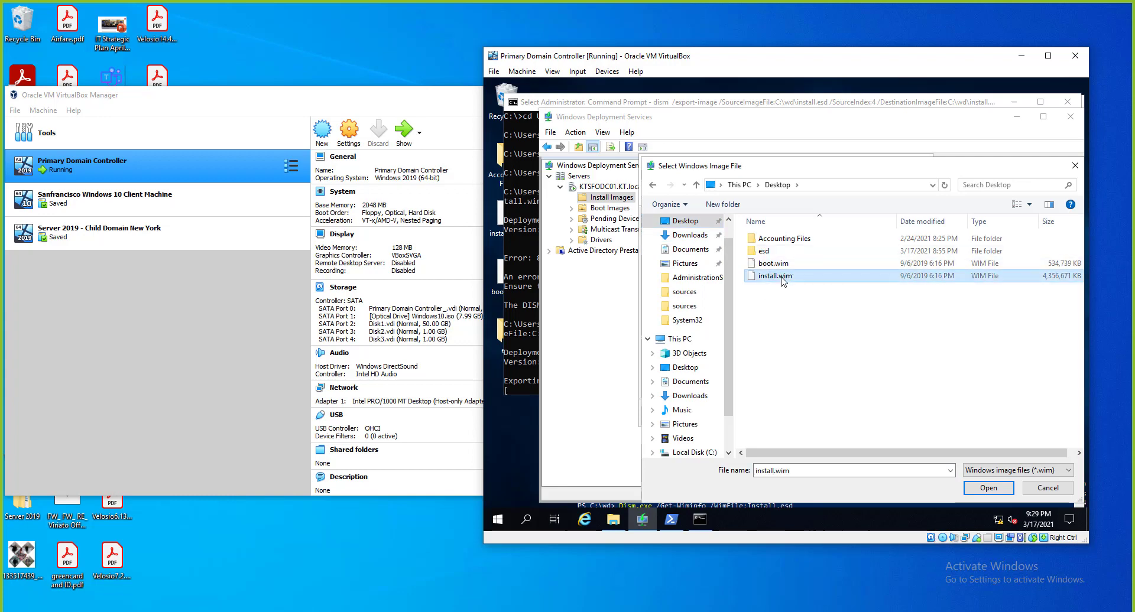
{"action": "double_click", "coordinate": [782, 278]}
{"action": "left_click", "coordinate": [853, 414]}
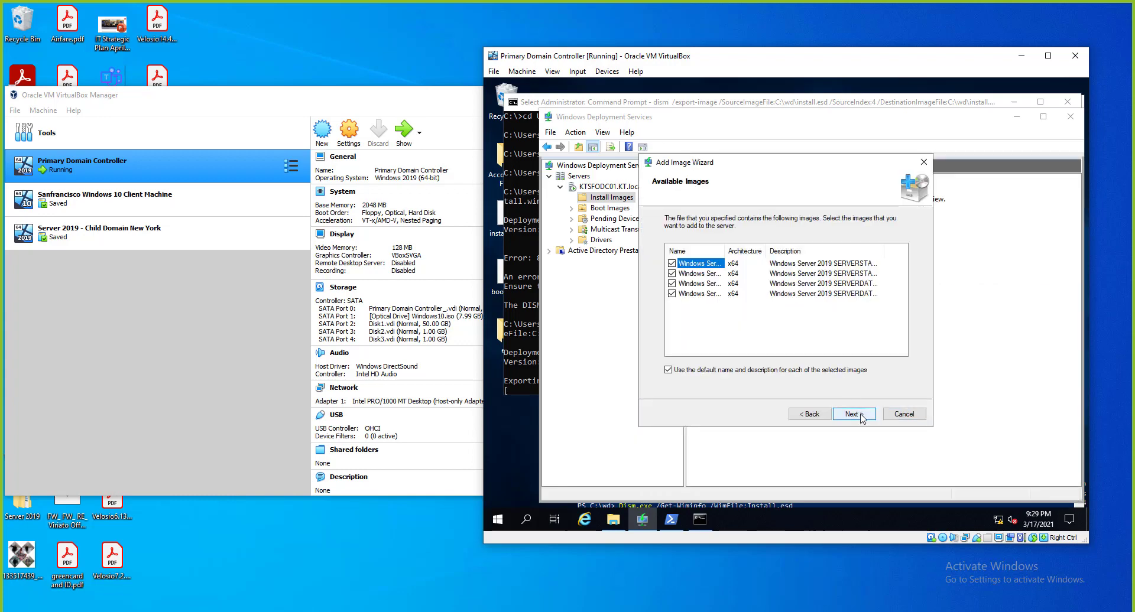
{"action": "double_click", "coordinate": [725, 250]}
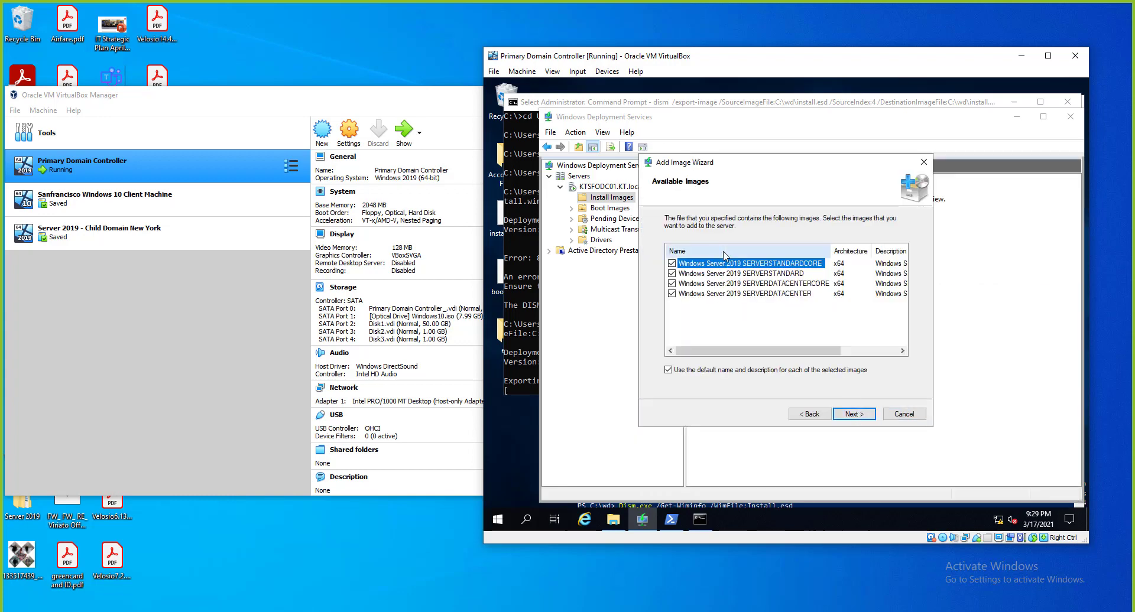
{"action": "left_click", "coordinate": [672, 274]}
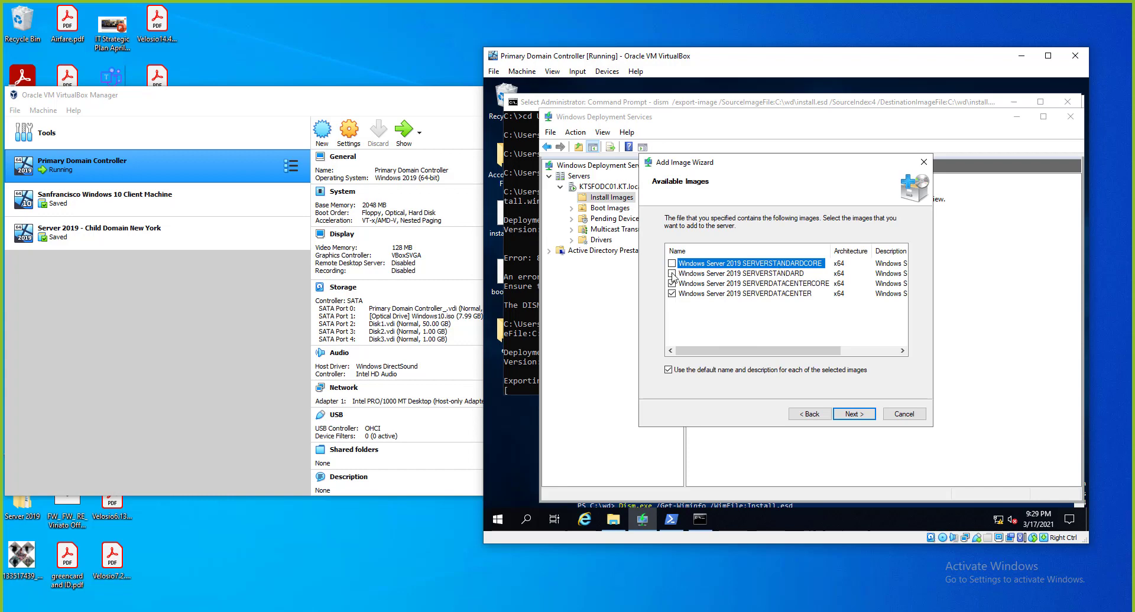
{"action": "left_click", "coordinate": [672, 284]}
{"action": "left_click", "coordinate": [855, 414]}
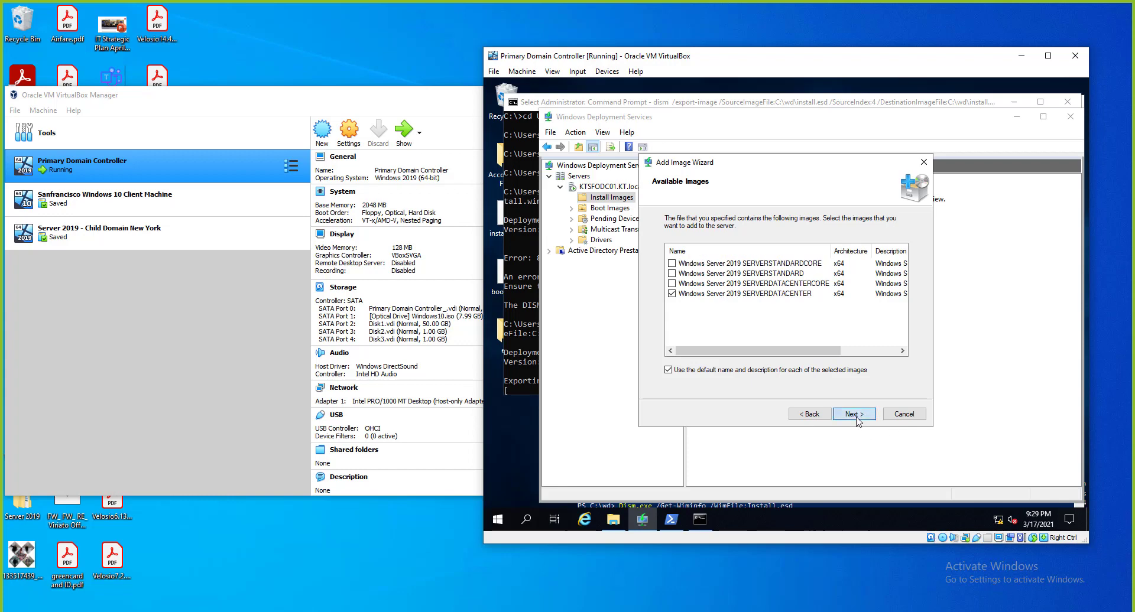
{"action": "left_click", "coordinate": [855, 414]}
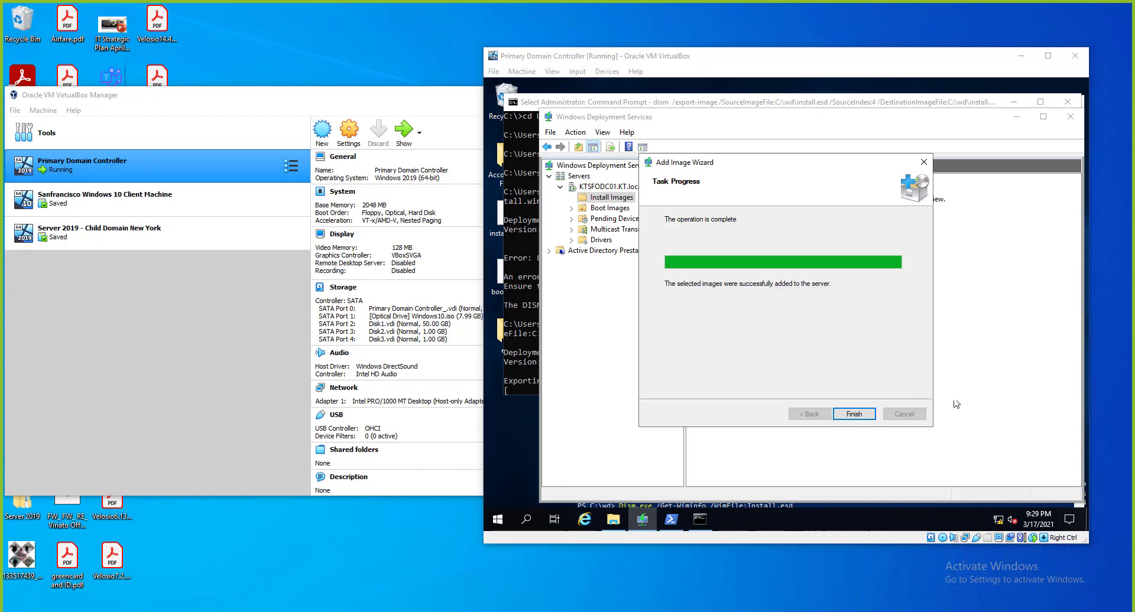
{"action": "left_click", "coordinate": [853, 413]}
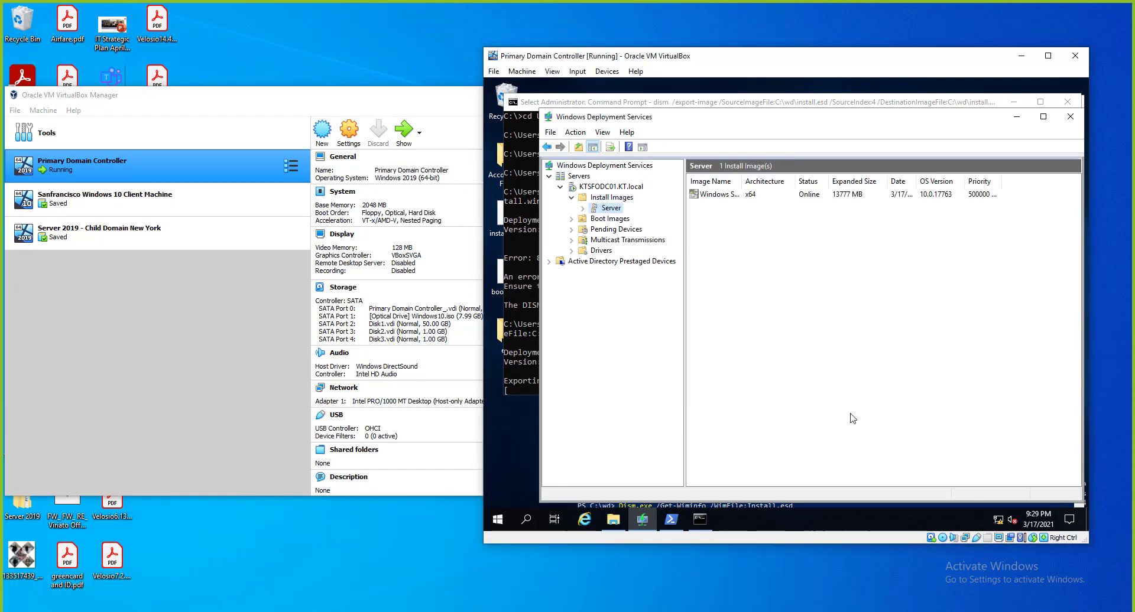
Add a boot image using boot.wim from the Desktop.
{"action": "left_click", "coordinate": [609, 218]}
{"action": "right_click", "coordinate": [610, 220]}
{"action": "left_click", "coordinate": [653, 224]}
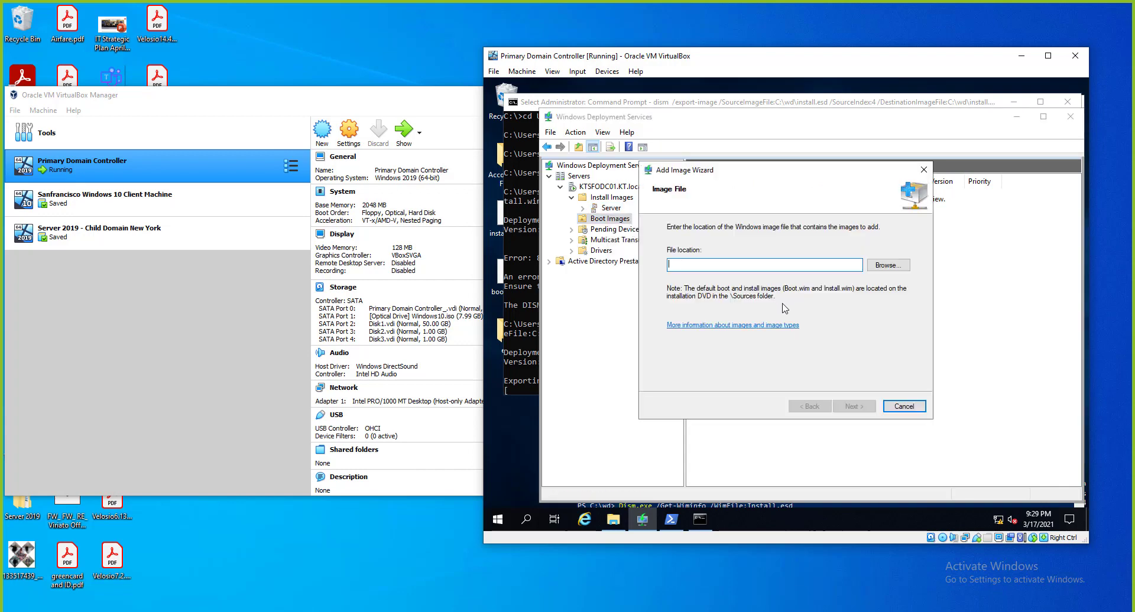
{"action": "left_click", "coordinate": [901, 269]}
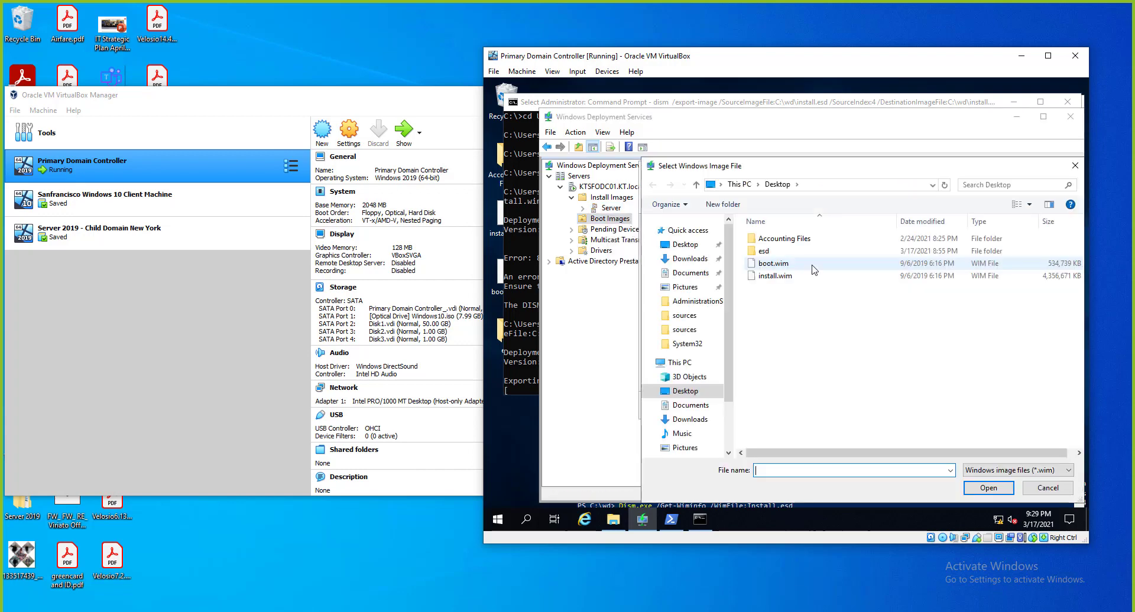
{"action": "left_click", "coordinate": [775, 263]}
{"action": "left_click", "coordinate": [989, 488]}
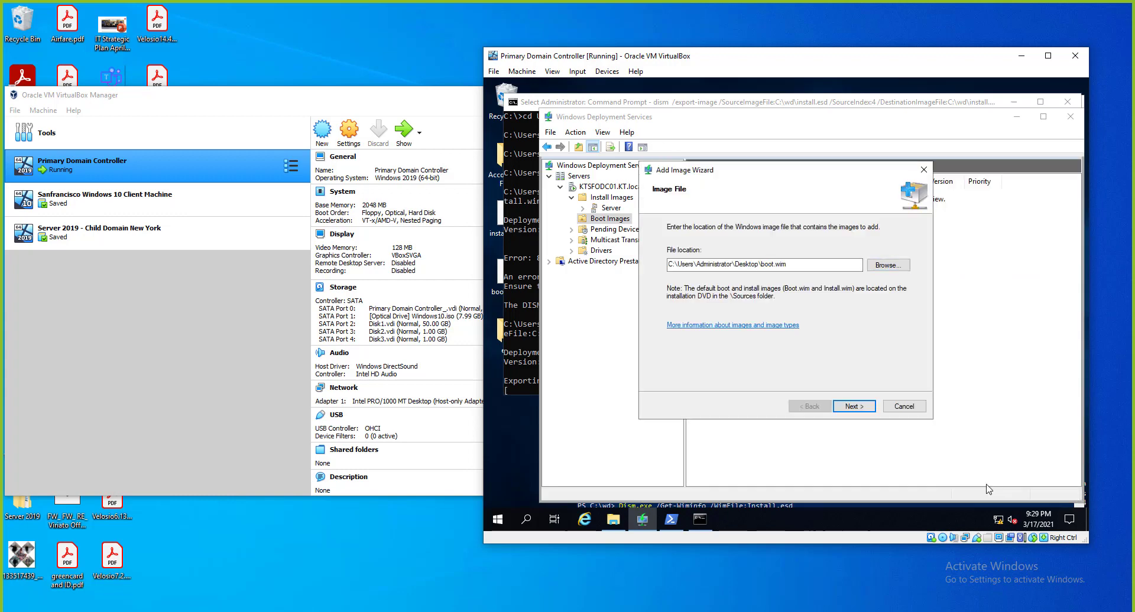
{"action": "left_click", "coordinate": [873, 406]}
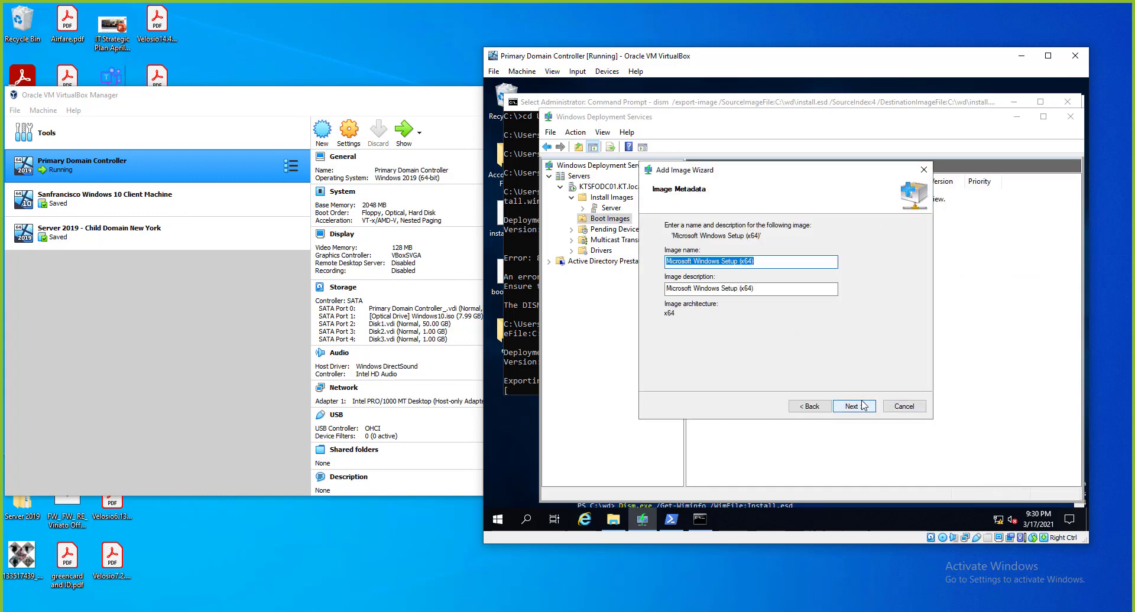
Name the boot image 'KT - Server Image 2019' and finish adding it.
{"action": "left_click", "coordinate": [864, 406]}
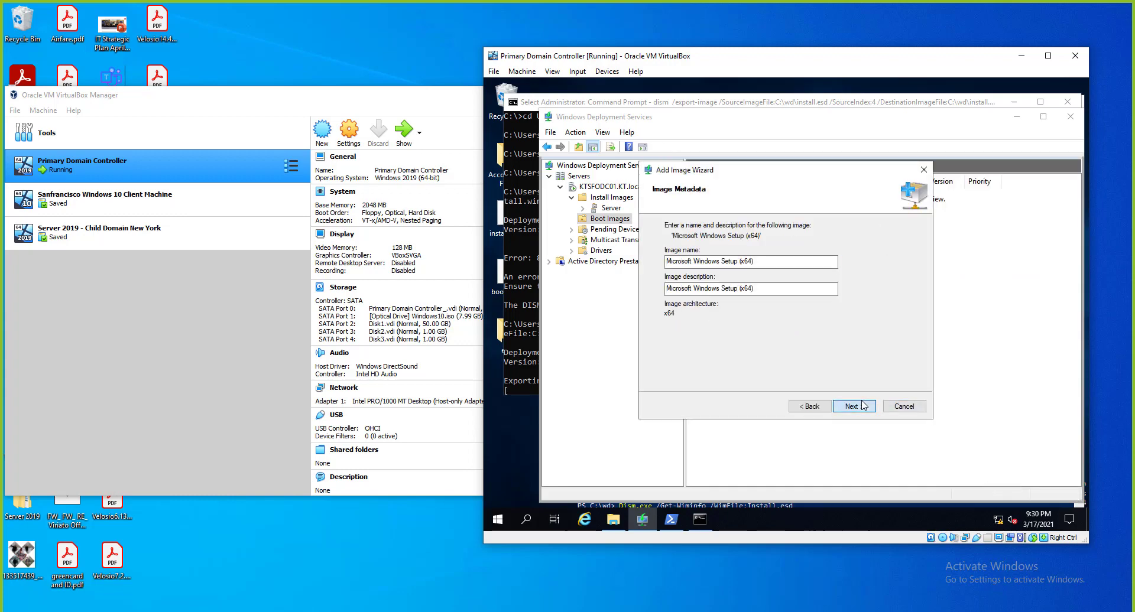
{"action": "left_click", "coordinate": [713, 263]}
{"action": "left_click_drag", "start_coordinate": [792, 263], "coordinate": [660, 263]}
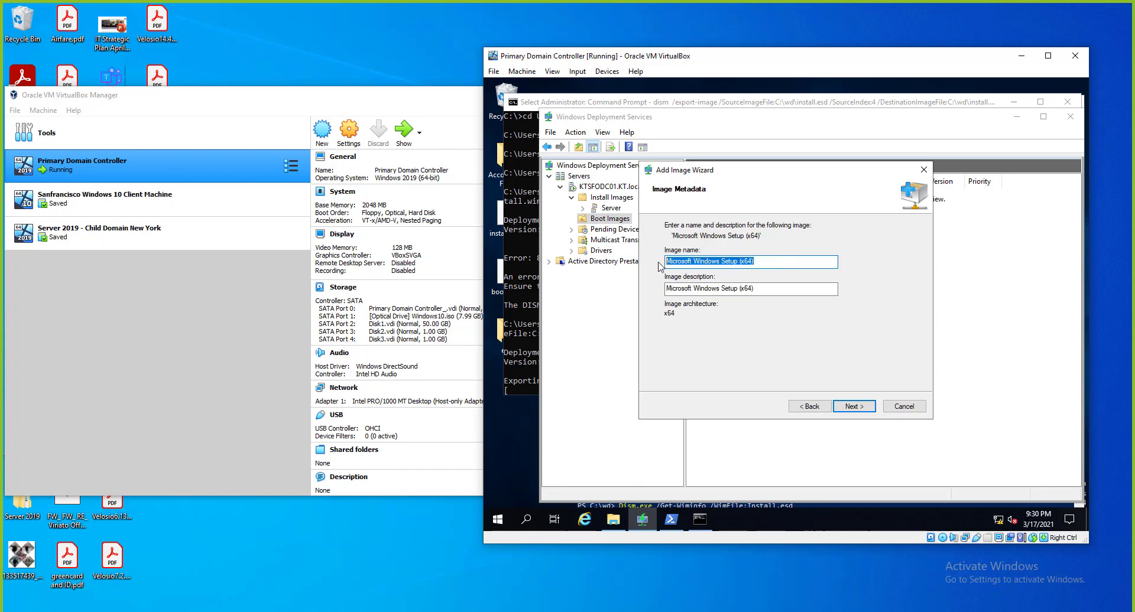
{"action": "type", "text": "KT - Server Image 2019"}
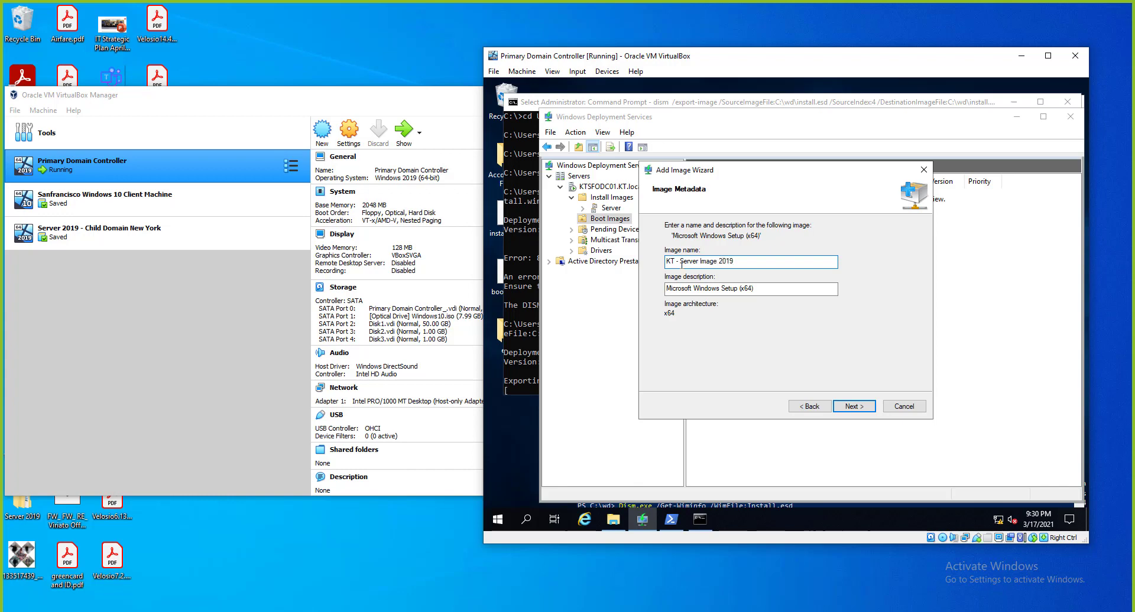
{"action": "left_click", "coordinate": [857, 408]}
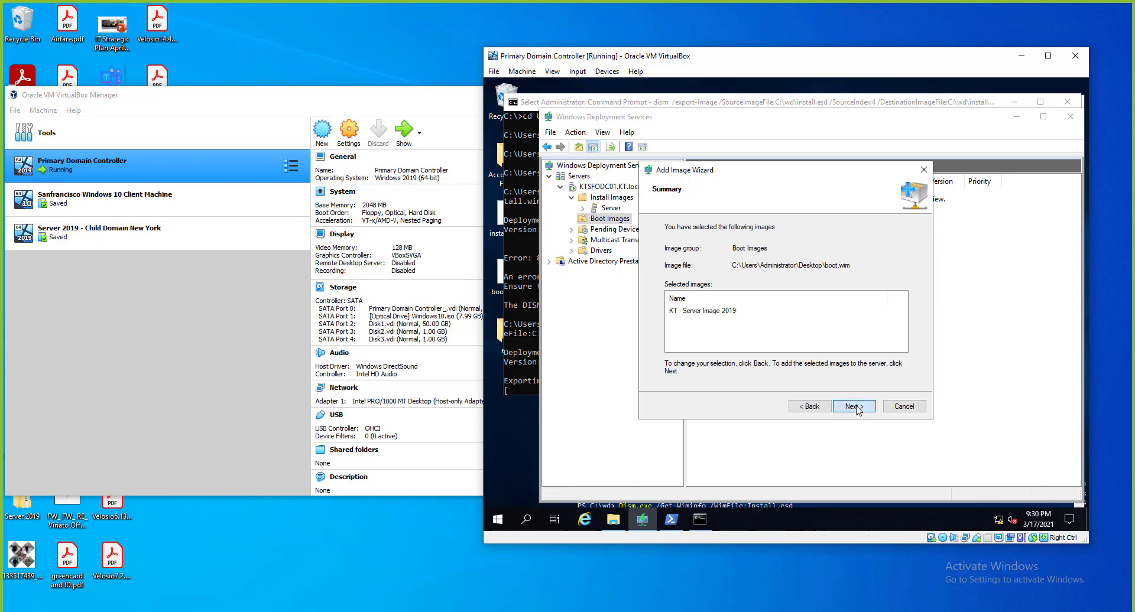
{"action": "left_click", "coordinate": [858, 407]}
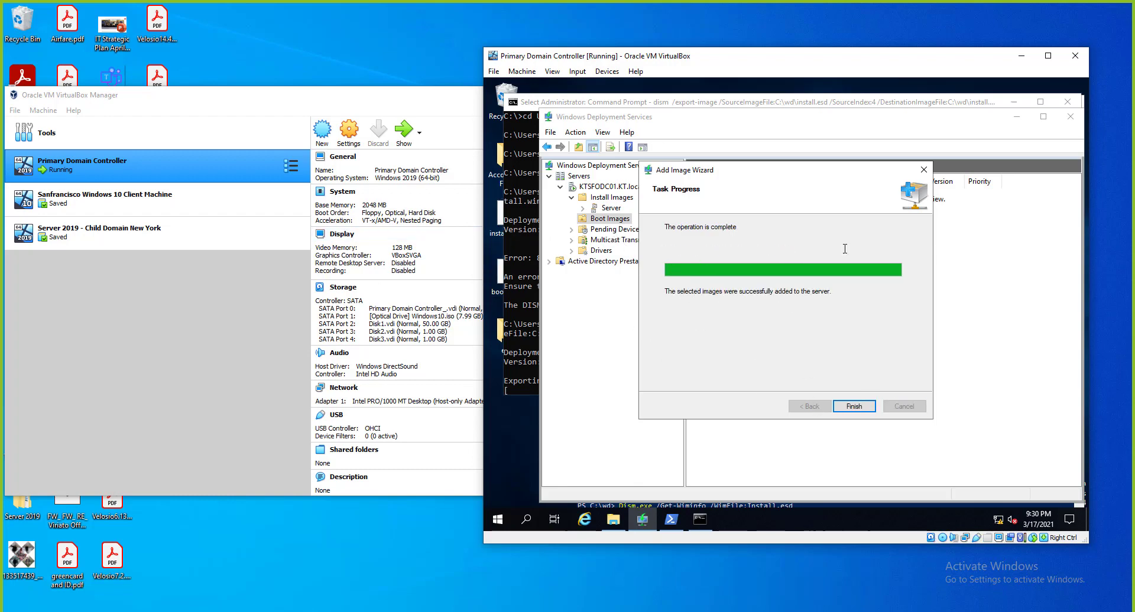
{"action": "left_click", "coordinate": [869, 405]}
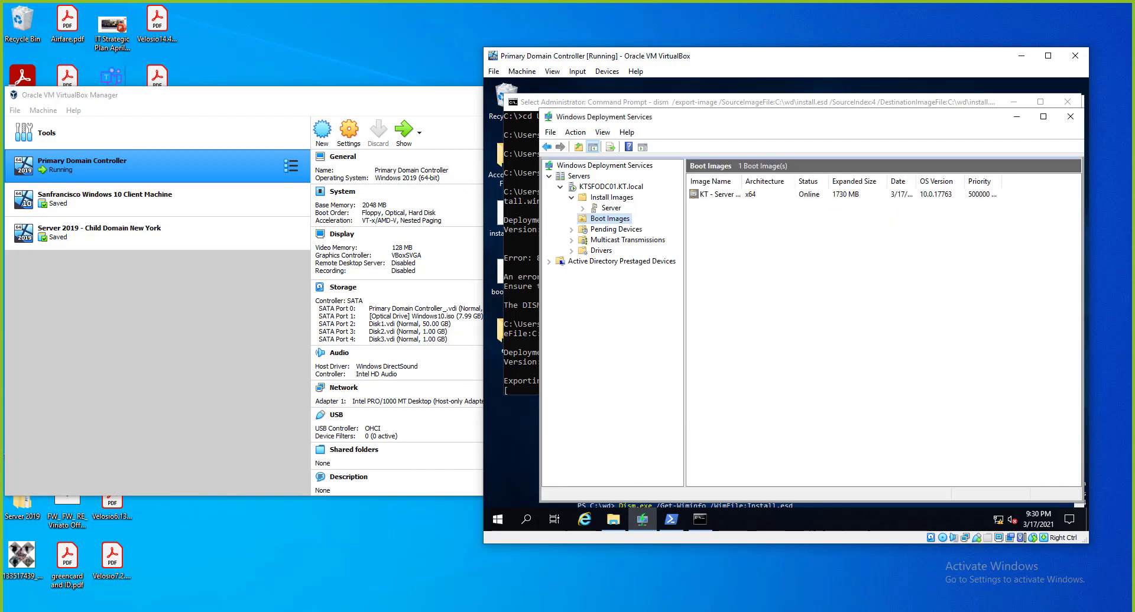
{"action": "left_click", "coordinate": [134, 256]}
Remove the old Server 2019 - Child Domain New York VM.
{"action": "right_click", "coordinate": [108, 234]}
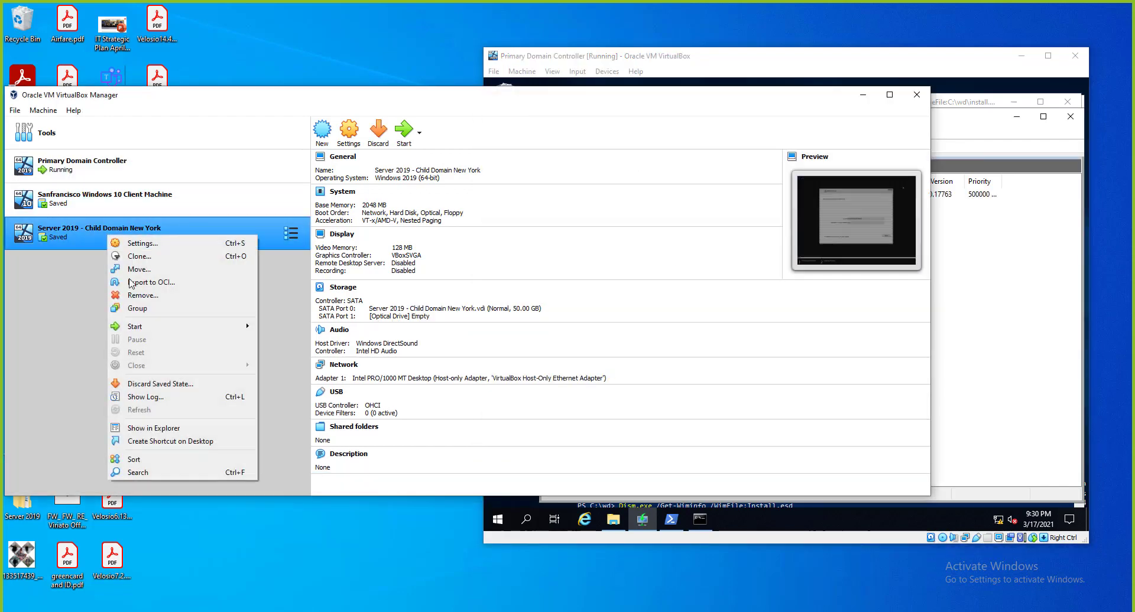
{"action": "left_click", "coordinate": [145, 295]}
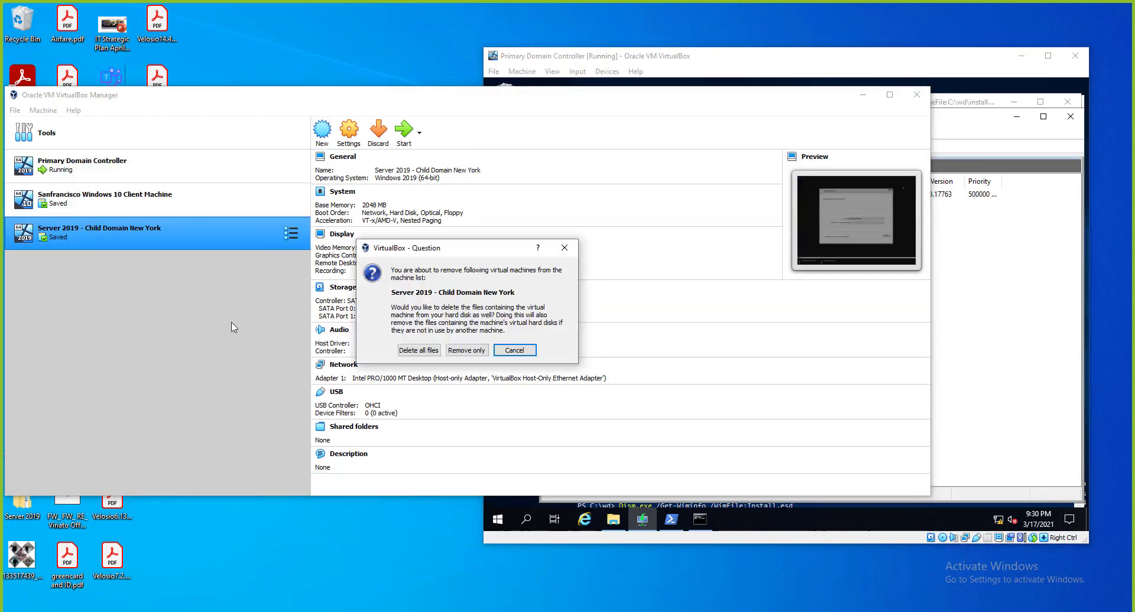
{"action": "left_click", "coordinate": [428, 350]}
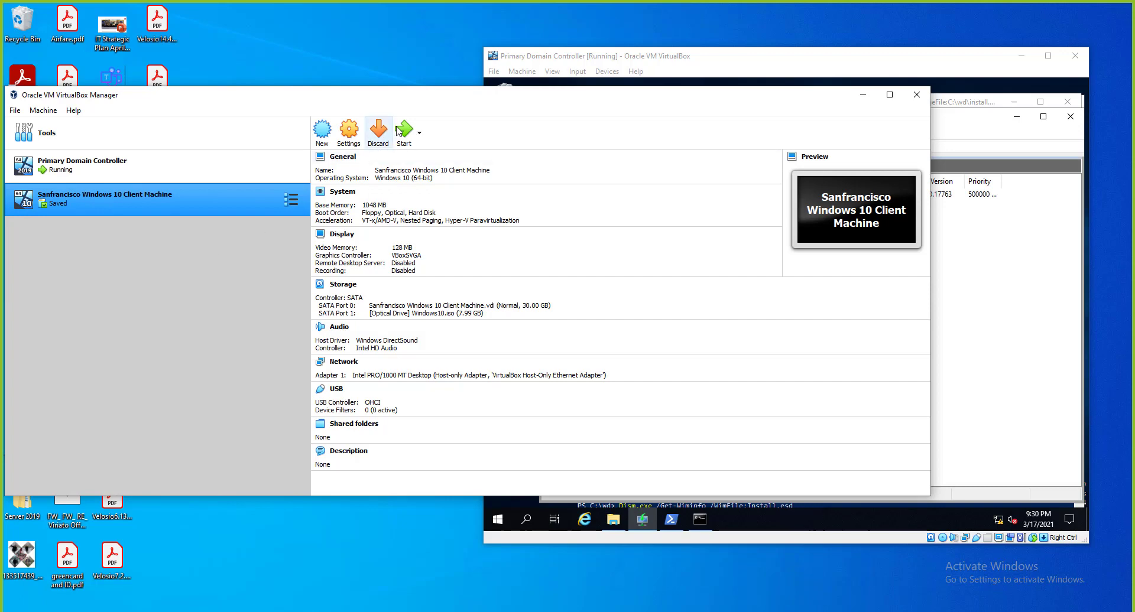
Create a new VM named Server 2019 Child Domain with version Windows 2019 (64-bit).
{"action": "left_click", "coordinate": [322, 135]}
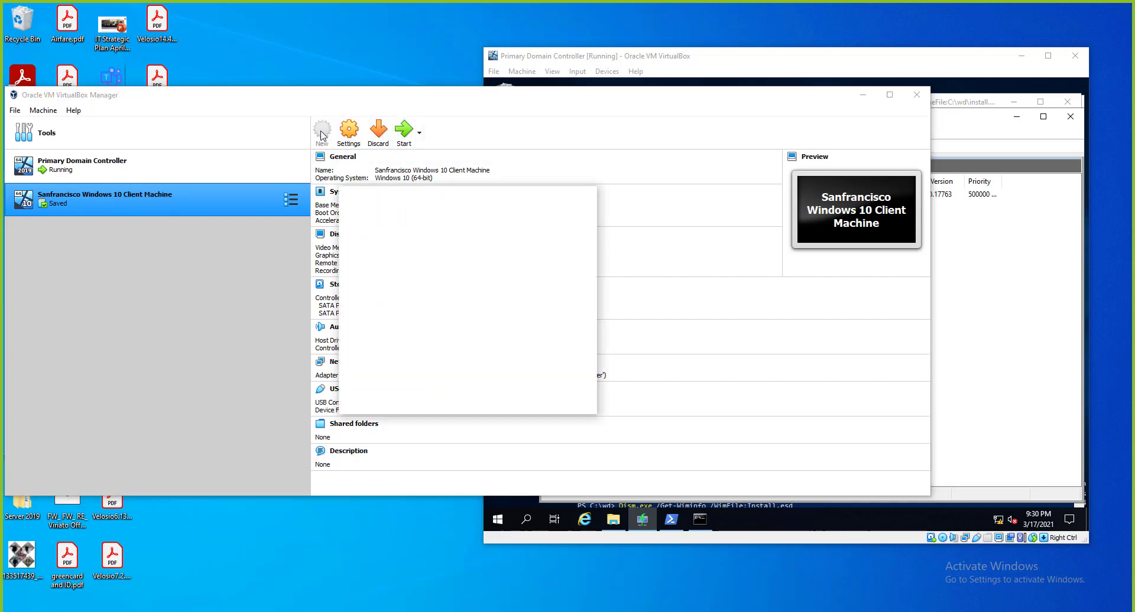
{"action": "type", "text": "Server 2019 Child Domain"}
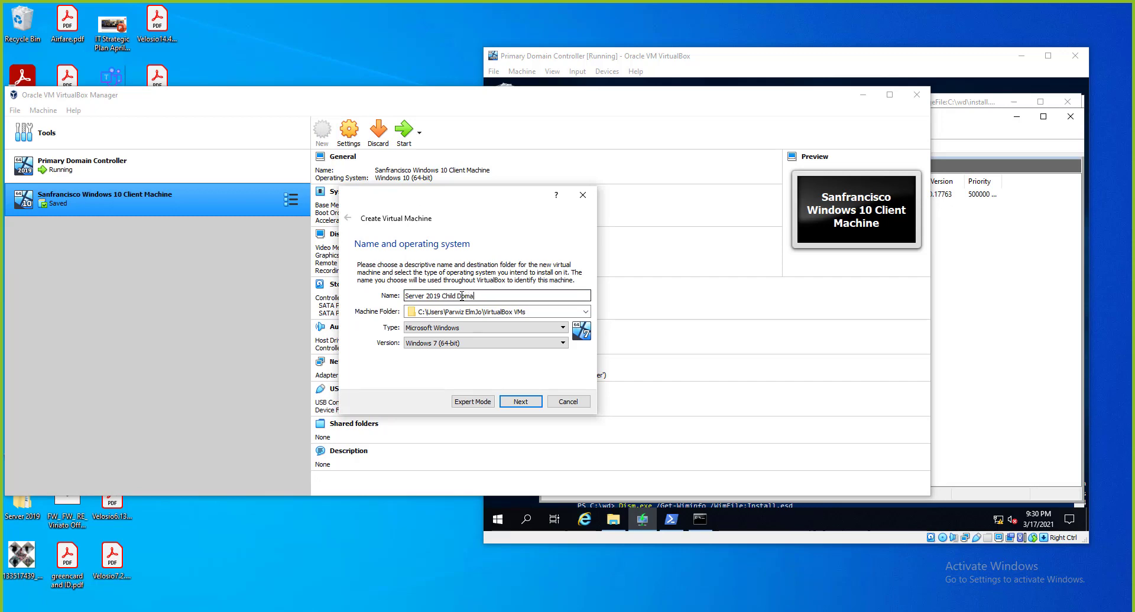
{"action": "left_click", "coordinate": [496, 343]}
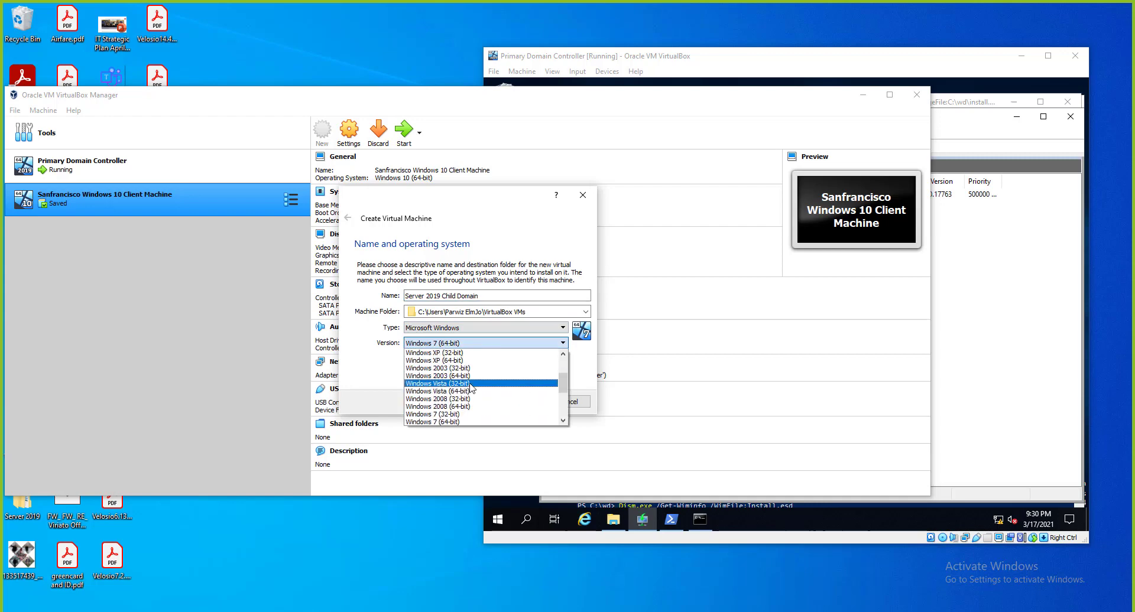
{"action": "scroll", "coordinate": [472, 388], "scroll_direction": "up", "scroll_amount": 3}
{"action": "scroll", "coordinate": [472, 388], "scroll_direction": "down", "scroll_amount": 4}
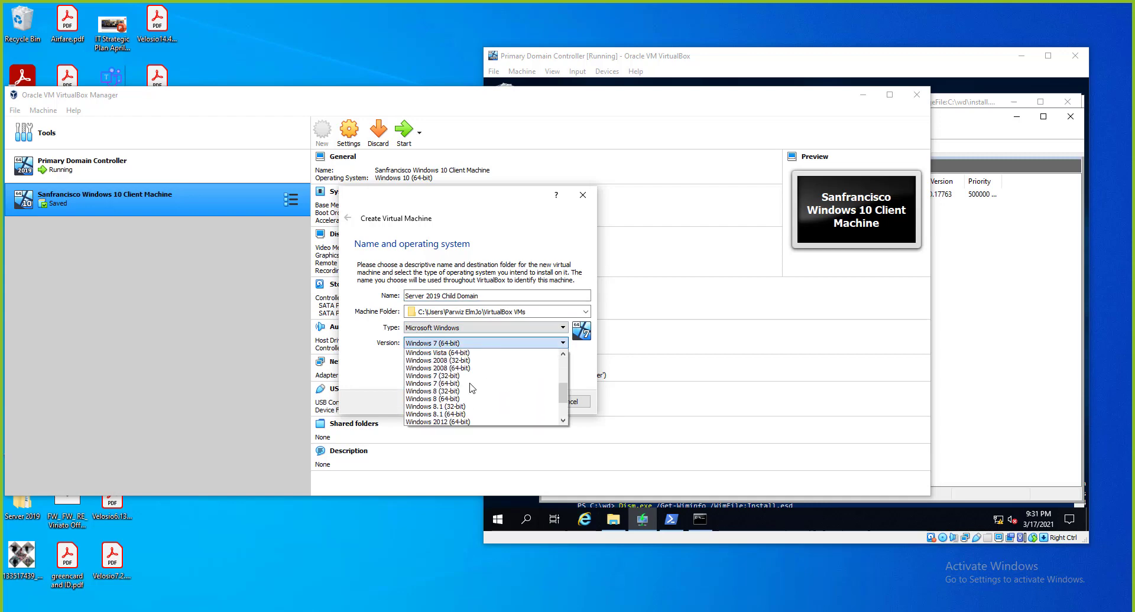
{"action": "scroll", "coordinate": [471, 388], "scroll_direction": "down", "scroll_amount": 3}
{"action": "left_click", "coordinate": [452, 416]}
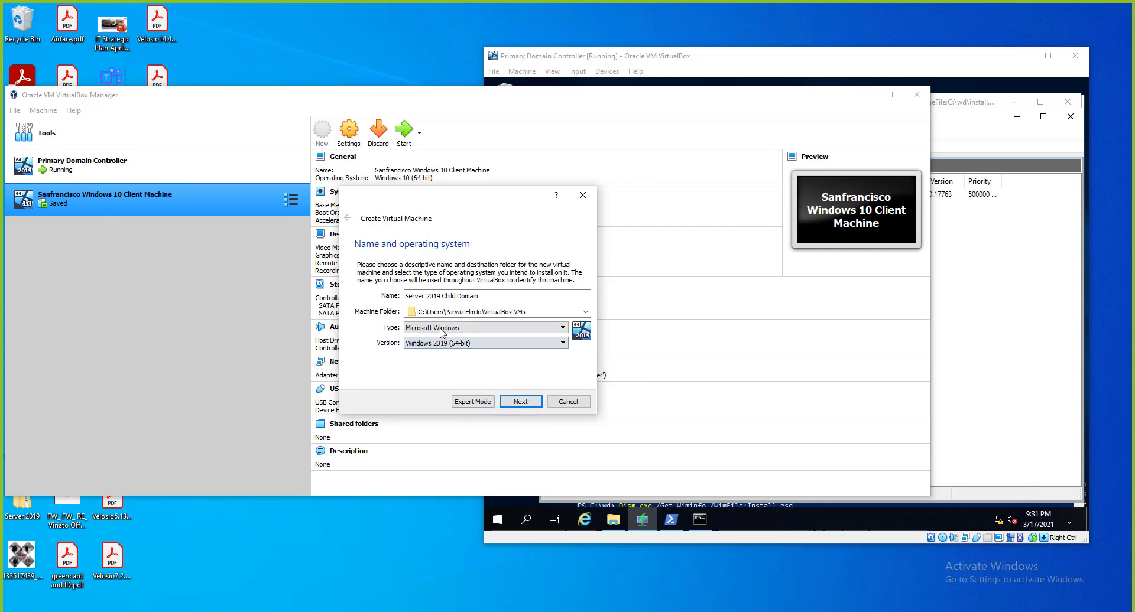
Accept 2048 MB memory and a new 50 GB VDI disk to create the VM.
{"action": "left_click", "coordinate": [520, 402]}
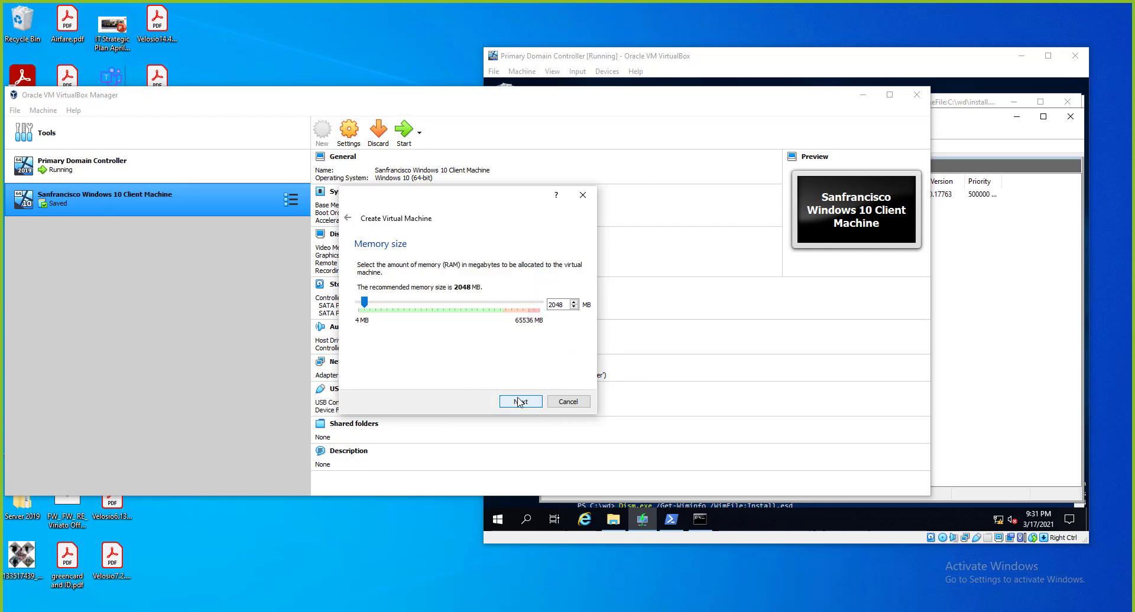
{"action": "left_click", "coordinate": [520, 401]}
{"action": "left_click", "coordinate": [520, 401]}
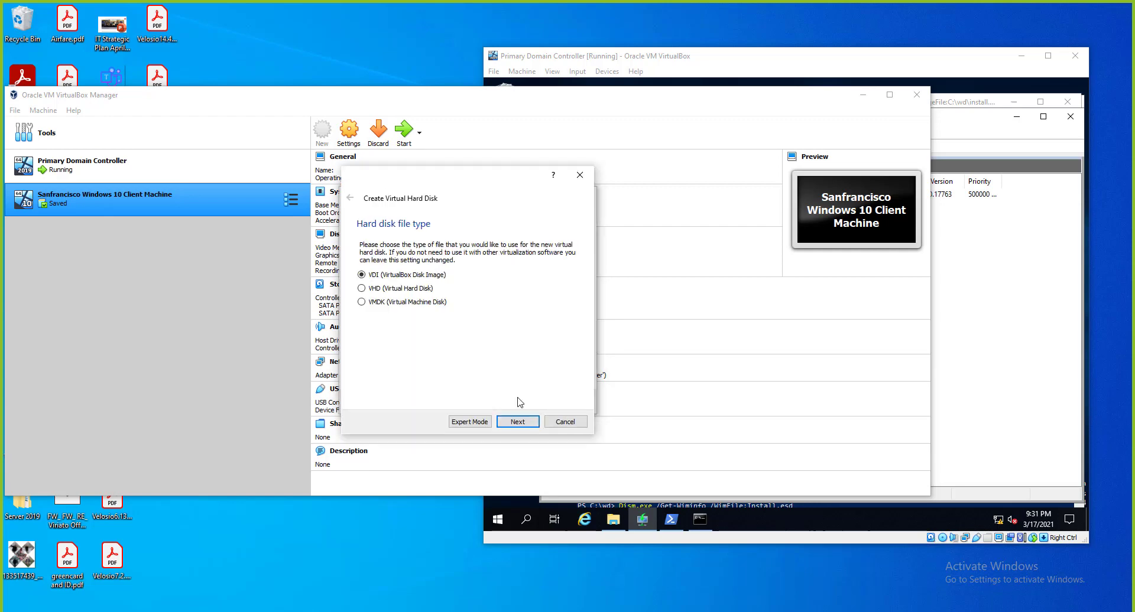
{"action": "left_click", "coordinate": [523, 424]}
{"action": "left_click", "coordinate": [523, 422]}
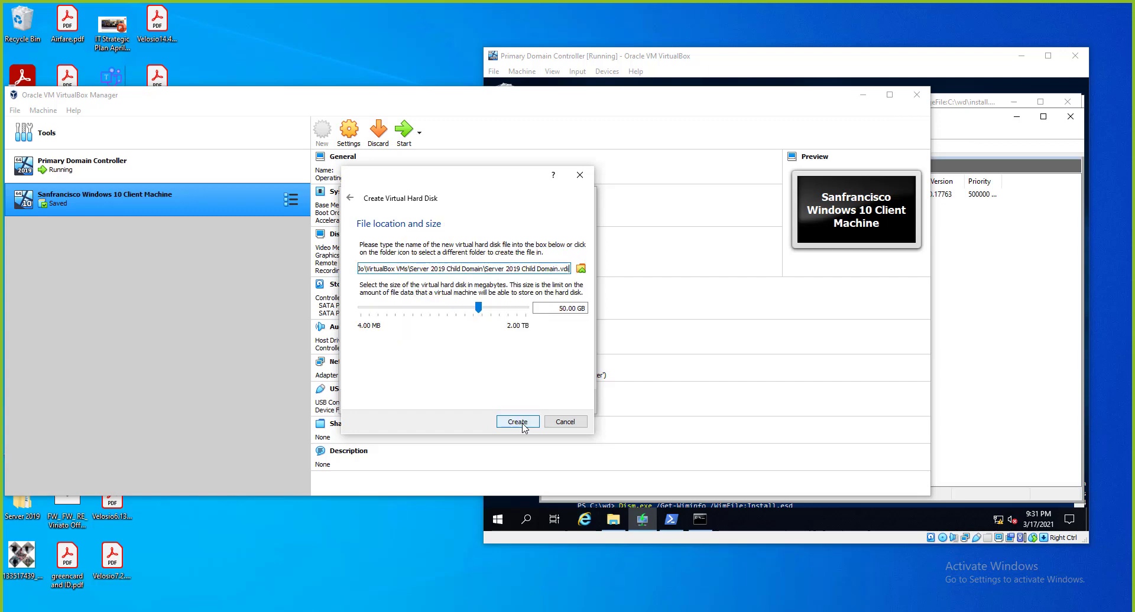
{"action": "left_click", "coordinate": [523, 422]}
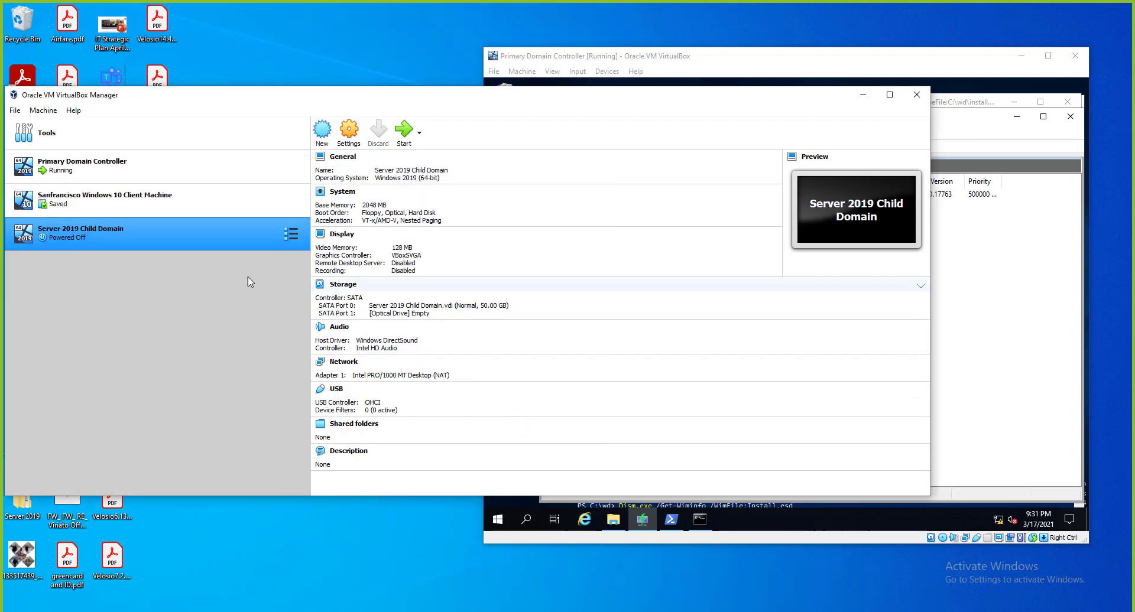
Set the VM's boot order to Network first and Hard Disk second.
{"action": "left_click", "coordinate": [347, 141]}
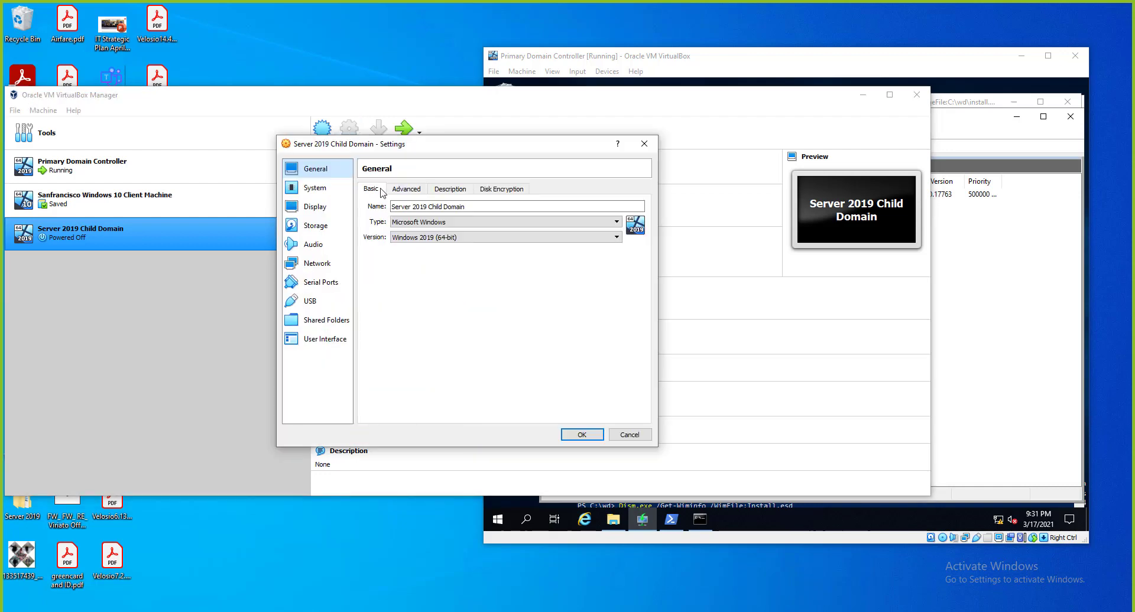
{"action": "left_click", "coordinate": [315, 188]}
{"action": "left_click", "coordinate": [431, 270]}
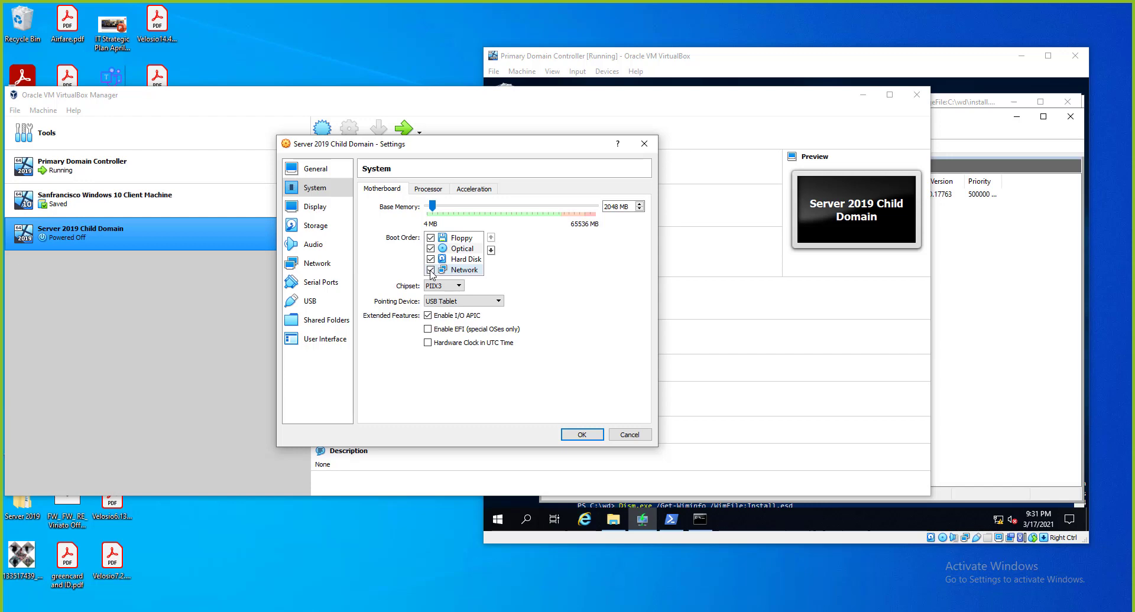
{"action": "left_click", "coordinate": [491, 238]}
{"action": "left_click", "coordinate": [490, 238]}
{"action": "left_click", "coordinate": [490, 239]}
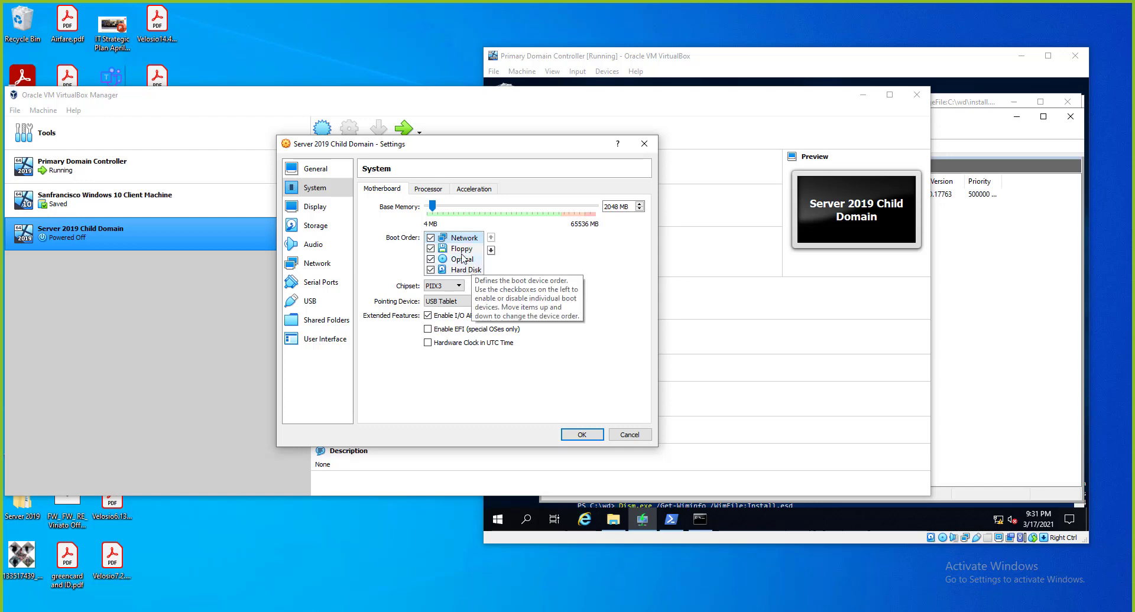
{"action": "left_click", "coordinate": [465, 270]}
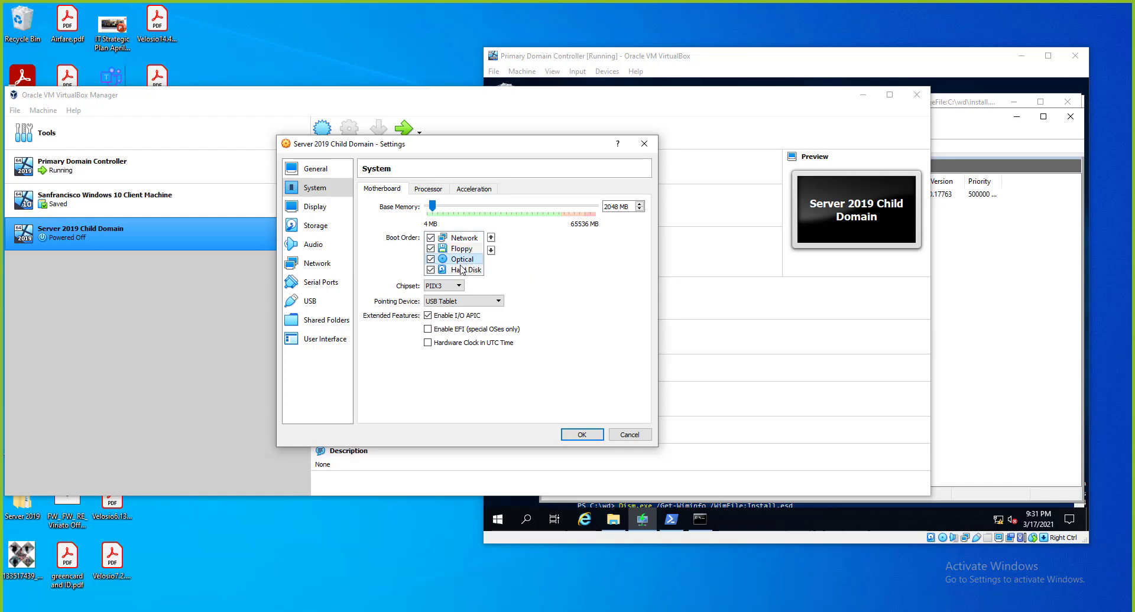
{"action": "left_click", "coordinate": [491, 237]}
{"action": "left_click", "coordinate": [491, 237]}
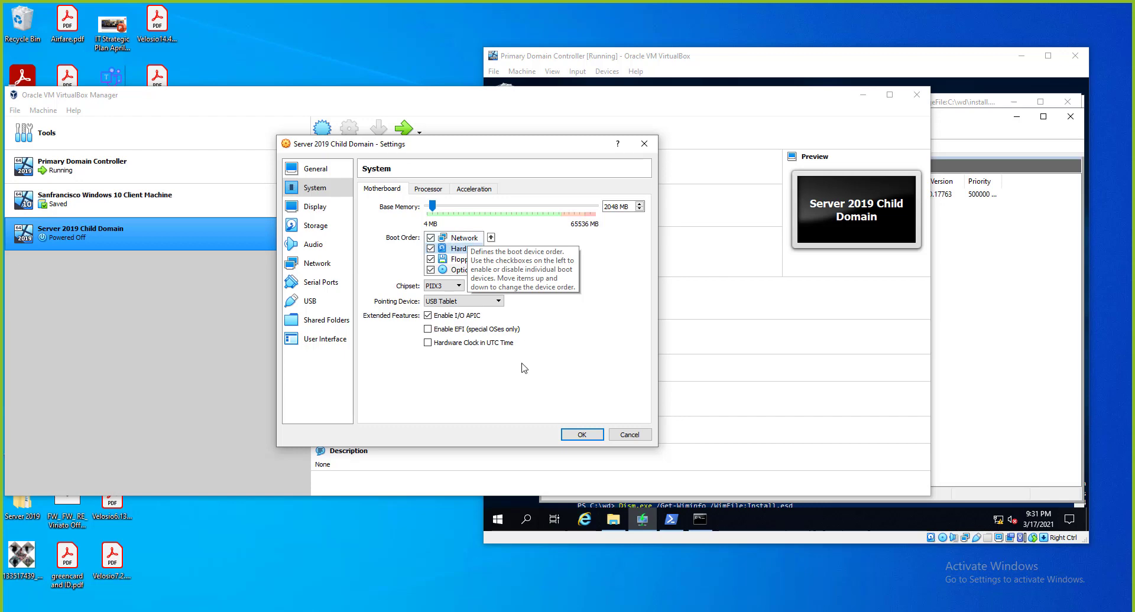
{"action": "left_click", "coordinate": [578, 440]}
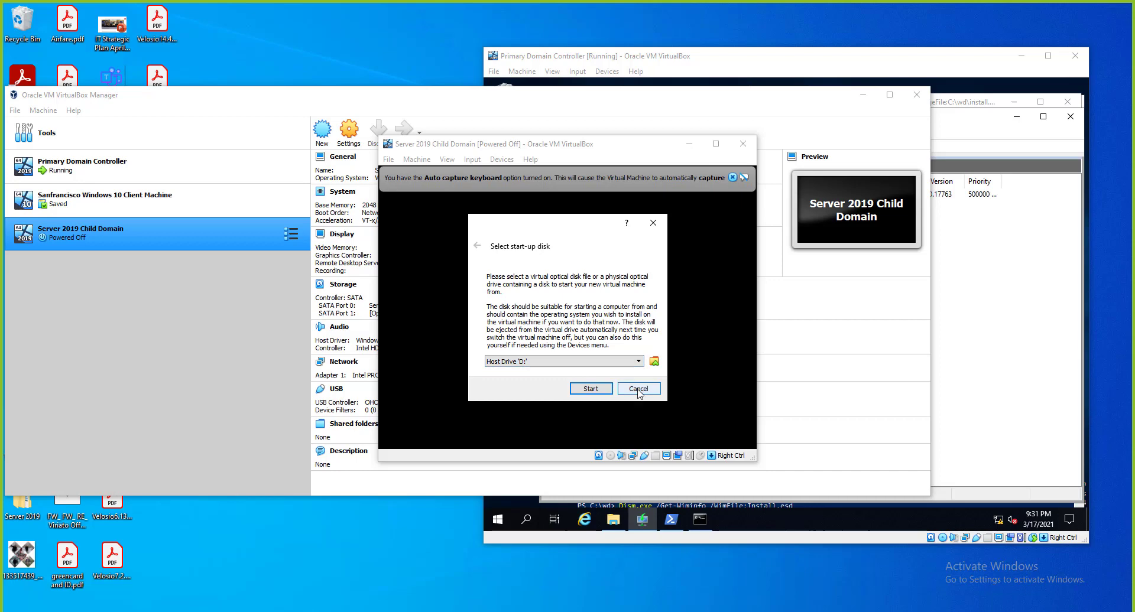
Skip the start-up disk, let the network boot fail, then power off the VM.
{"action": "left_click", "coordinate": [638, 389]}
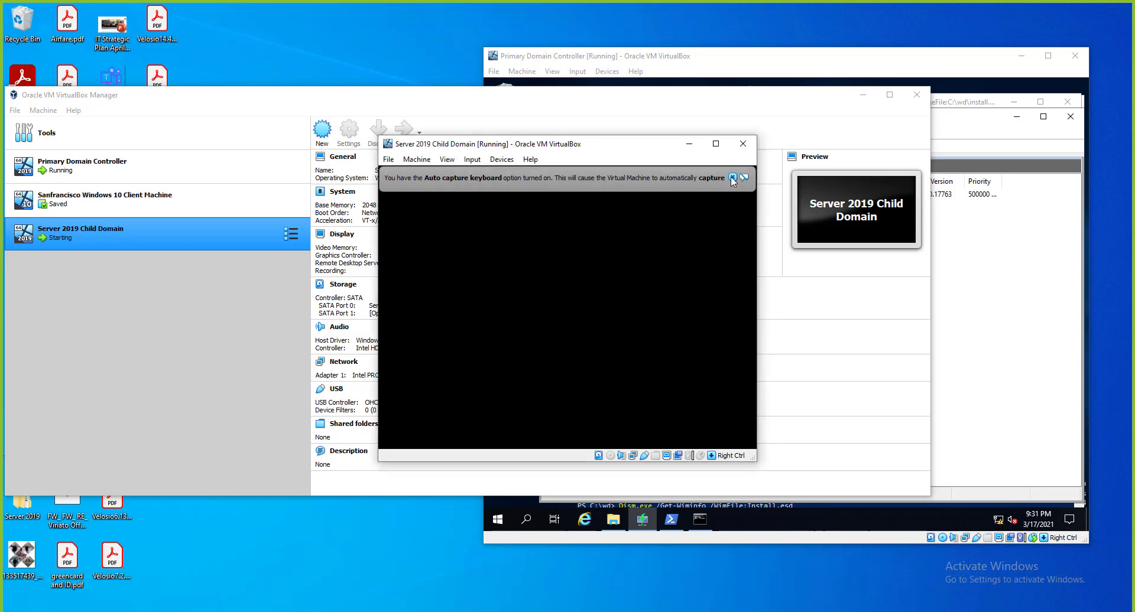
{"action": "left_click_drag", "start_coordinate": [643, 146], "coordinate": [412, 146]}
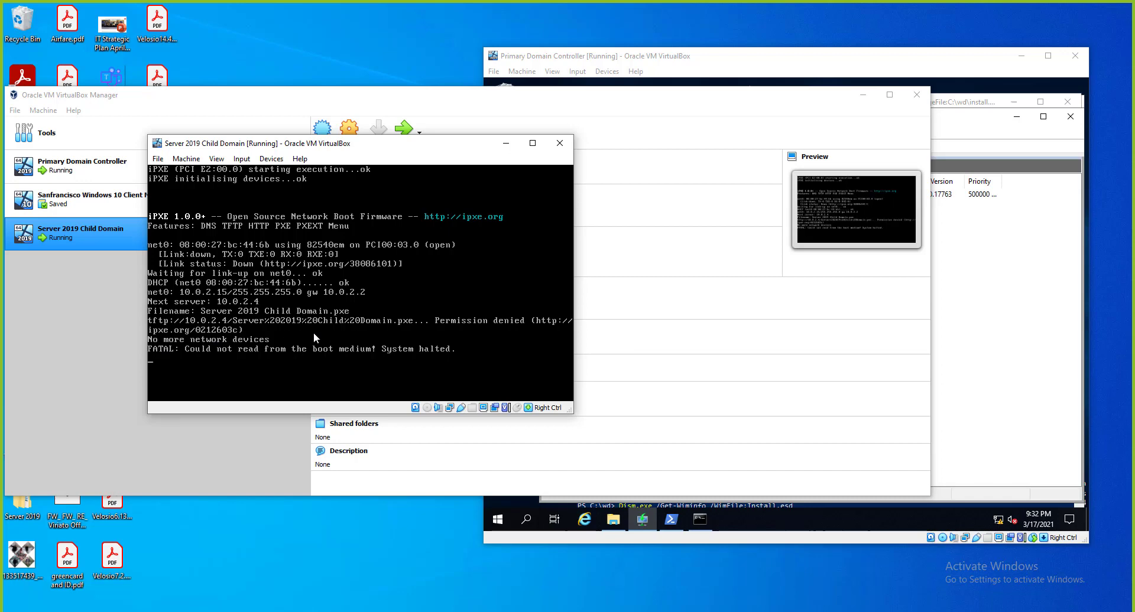
{"action": "key", "text": "Control_R"}
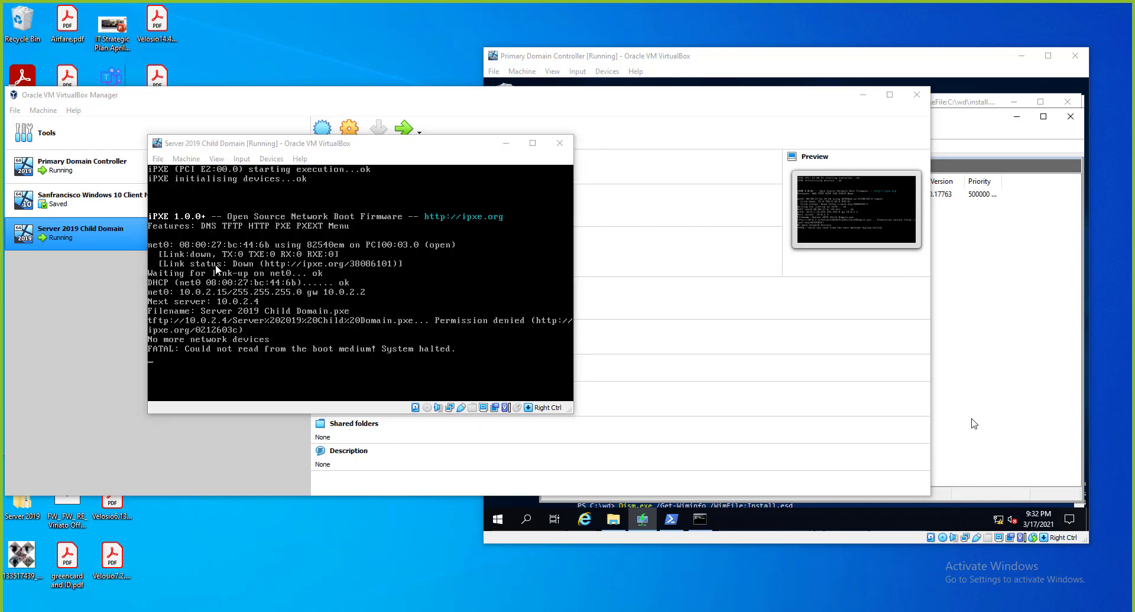
{"action": "left_click", "coordinate": [560, 143]}
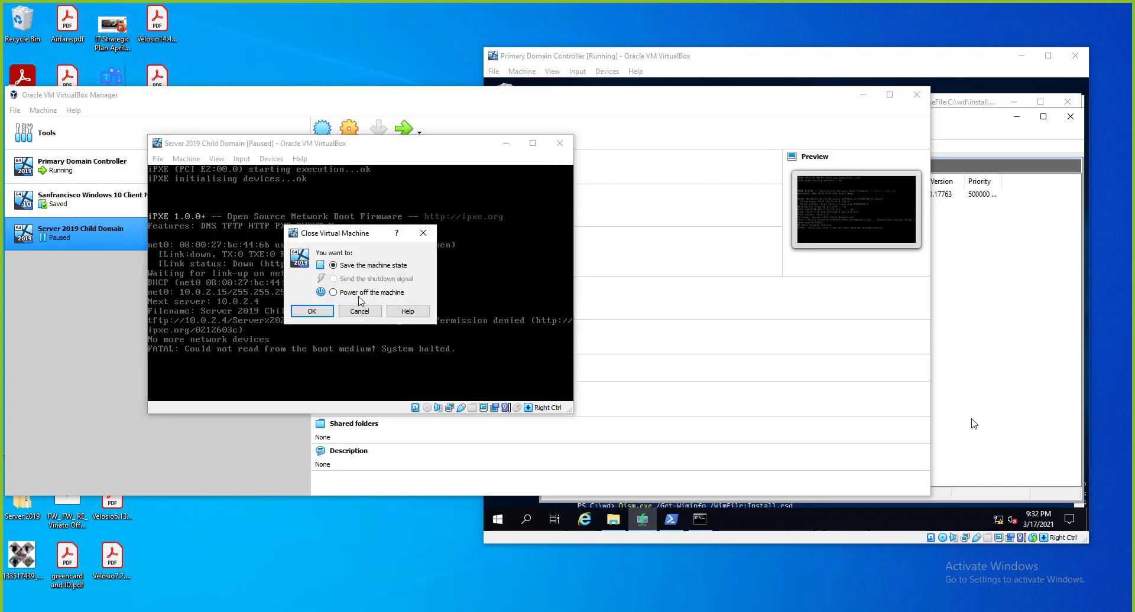
{"action": "left_click", "coordinate": [330, 312]}
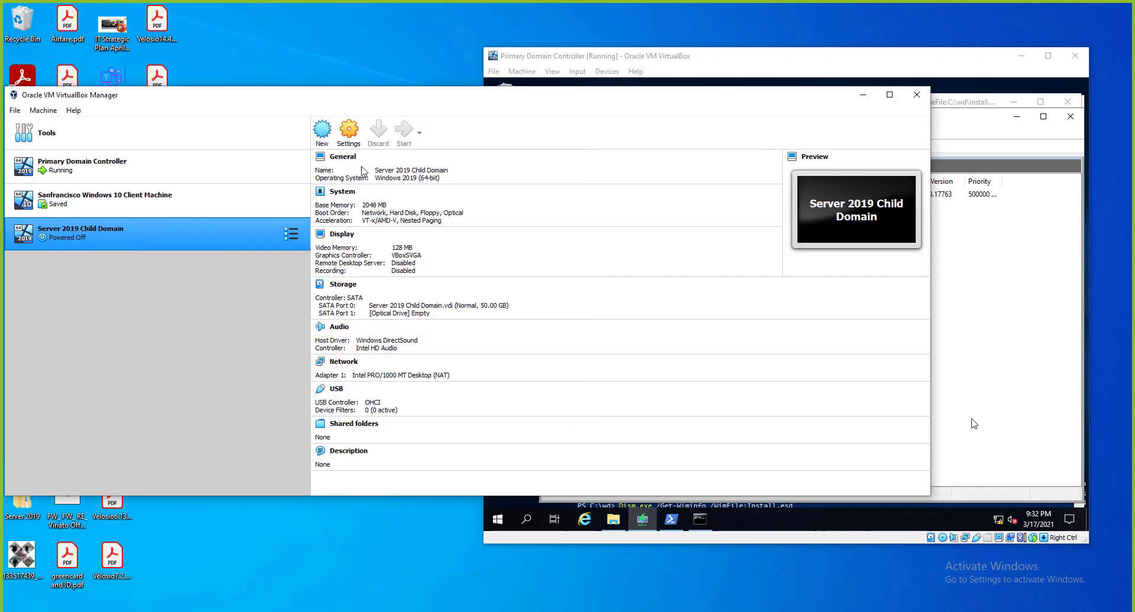
Attach Adapter 1 to the Host-only Adapter and start the VM network-booting again.
{"action": "left_click", "coordinate": [350, 136]}
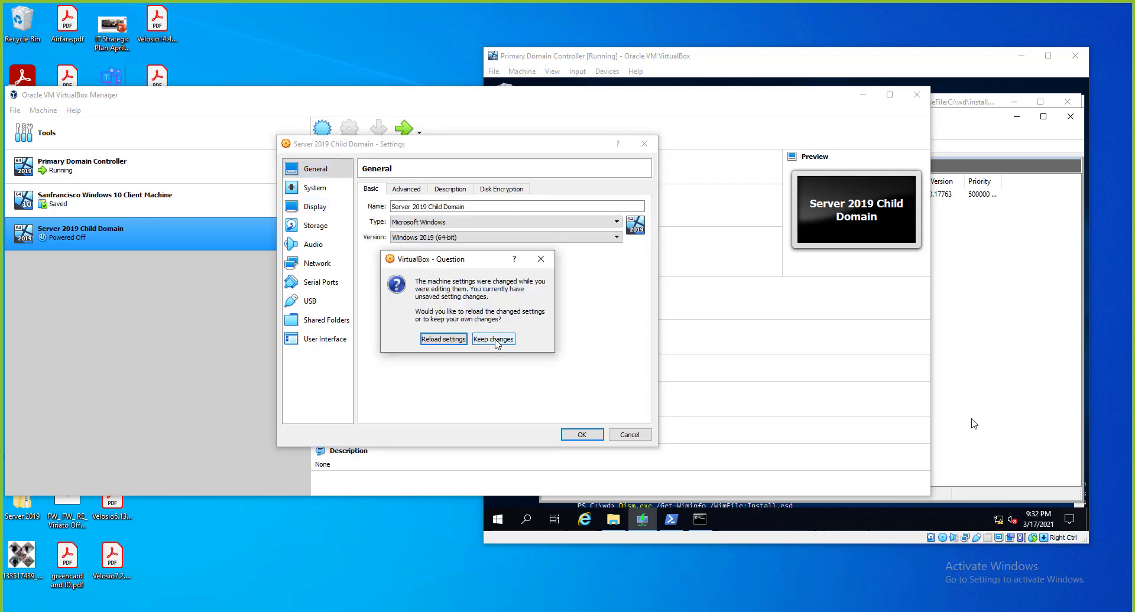
{"action": "left_click", "coordinate": [494, 339]}
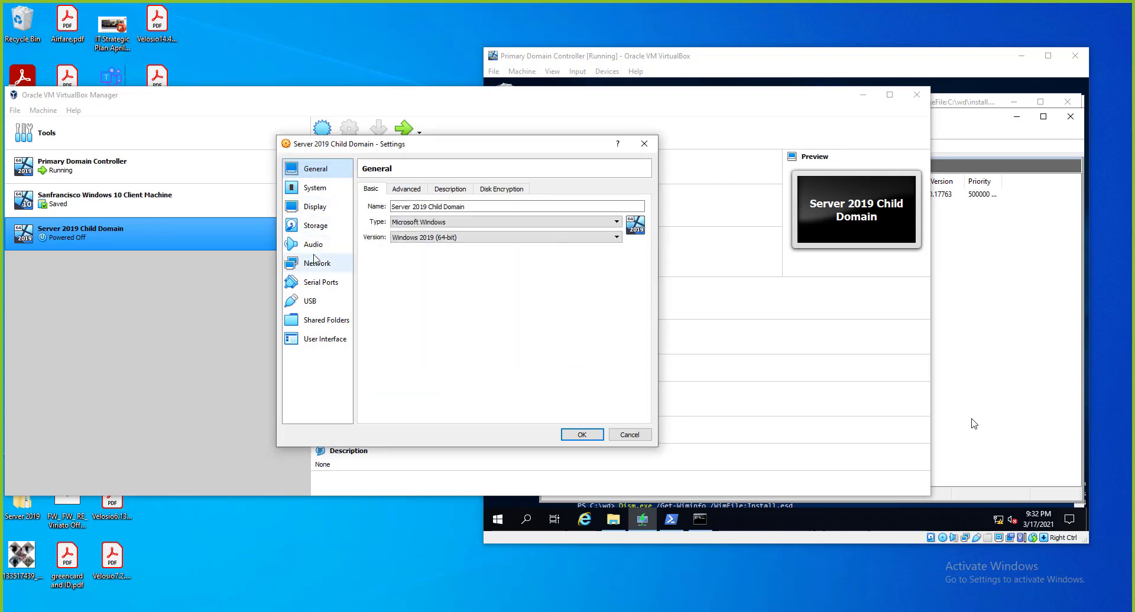
{"action": "left_click", "coordinate": [334, 264]}
{"action": "left_click", "coordinate": [479, 219]}
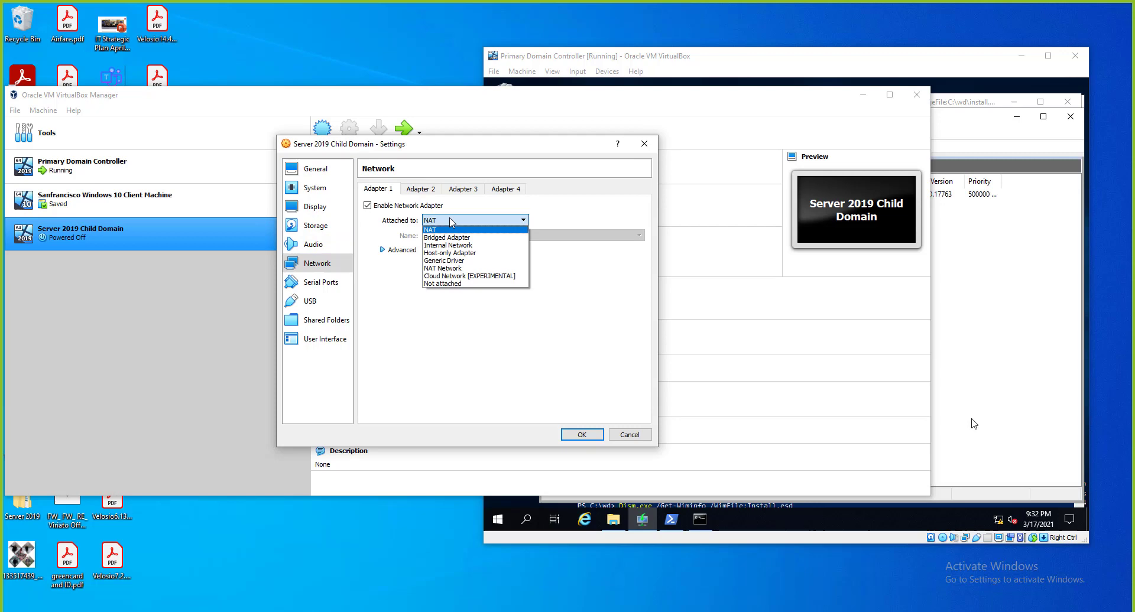
{"action": "left_click", "coordinate": [449, 253]}
{"action": "left_click", "coordinate": [579, 435]}
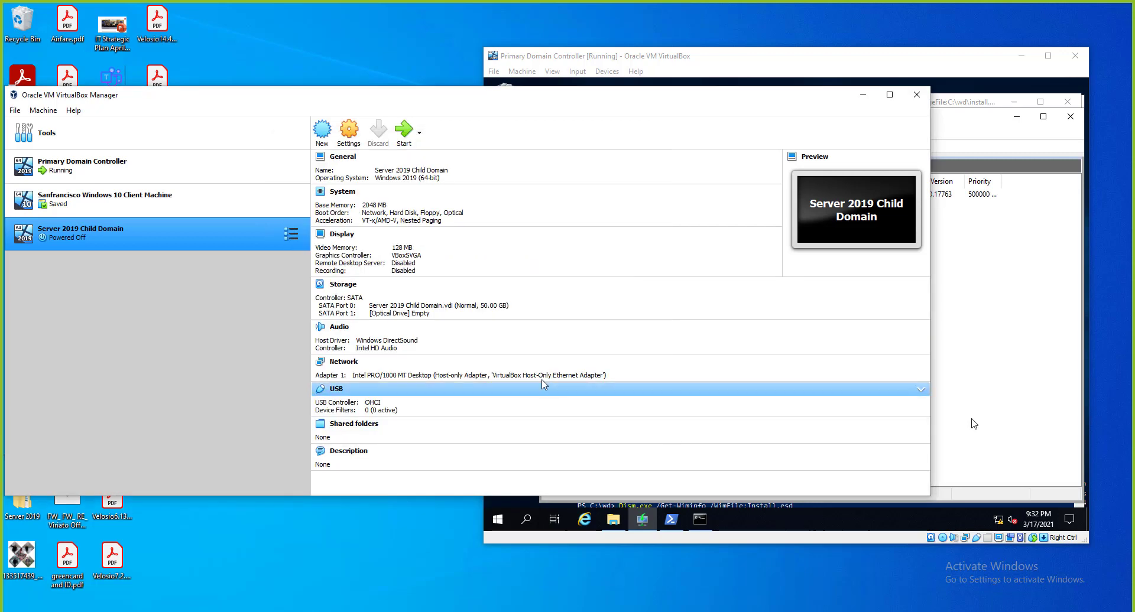
{"action": "left_click", "coordinate": [404, 130]}
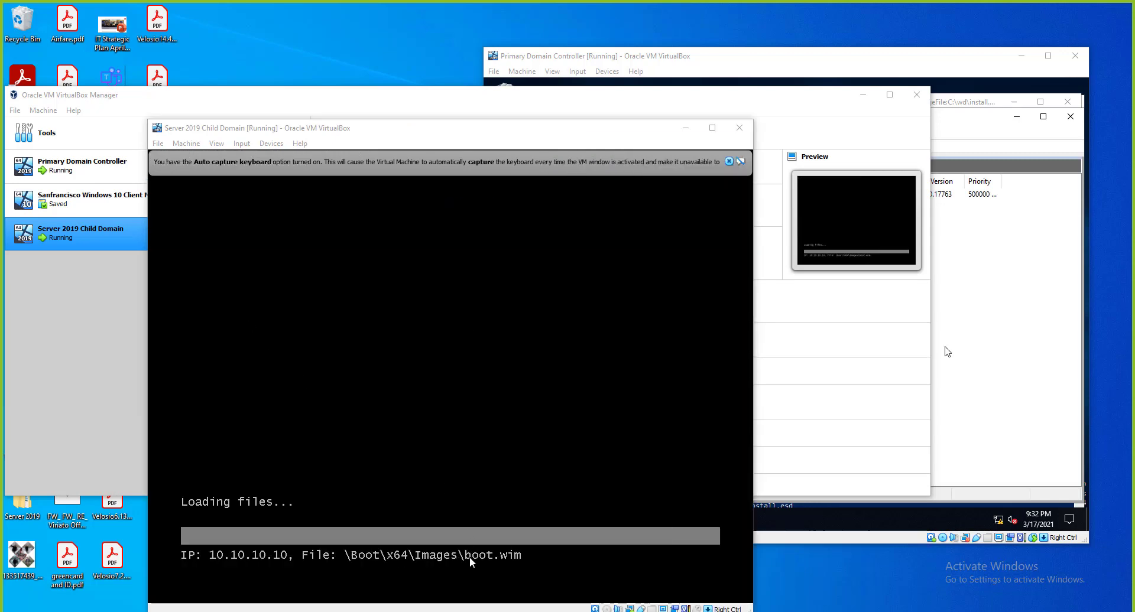
Let the child VM PXE-boot boot.wim from 10.10.10.10 while checking the KT boot image in the WDS console.
{"action": "left_click_drag", "start_coordinate": [467, 134], "coordinate": [495, 52]}
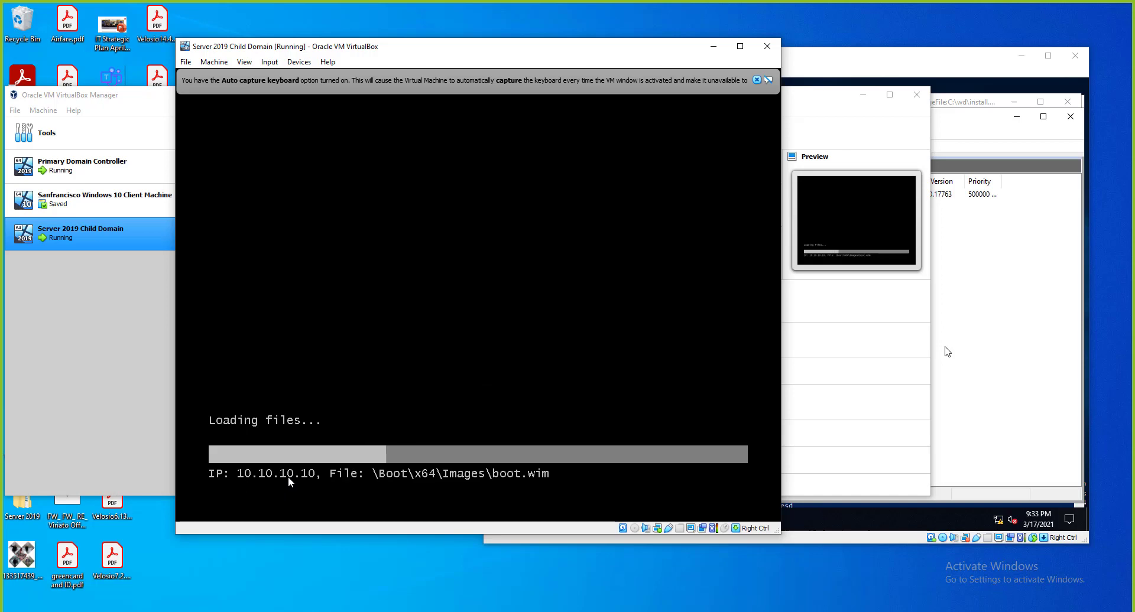
{"action": "left_click", "coordinate": [985, 77]}
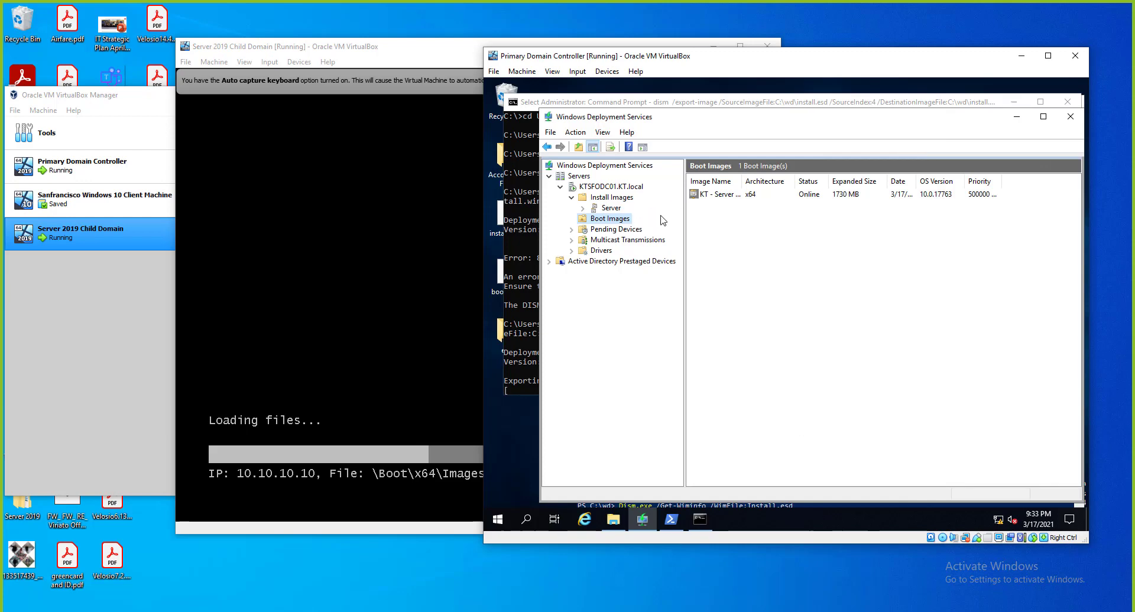
{"action": "left_click", "coordinate": [451, 473]}
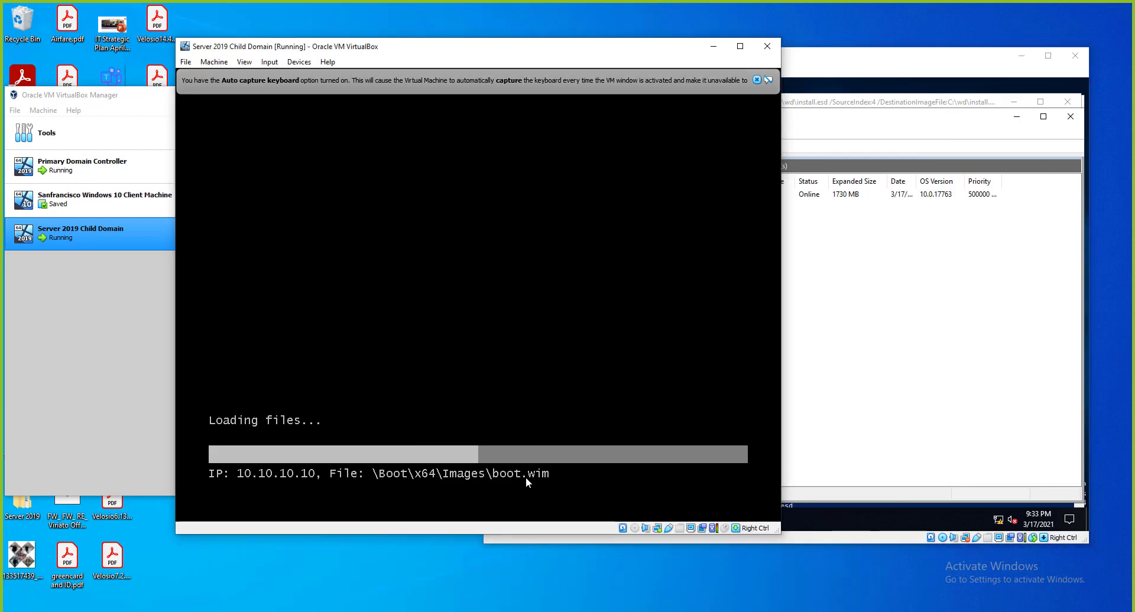
{"action": "left_click", "coordinate": [829, 198]}
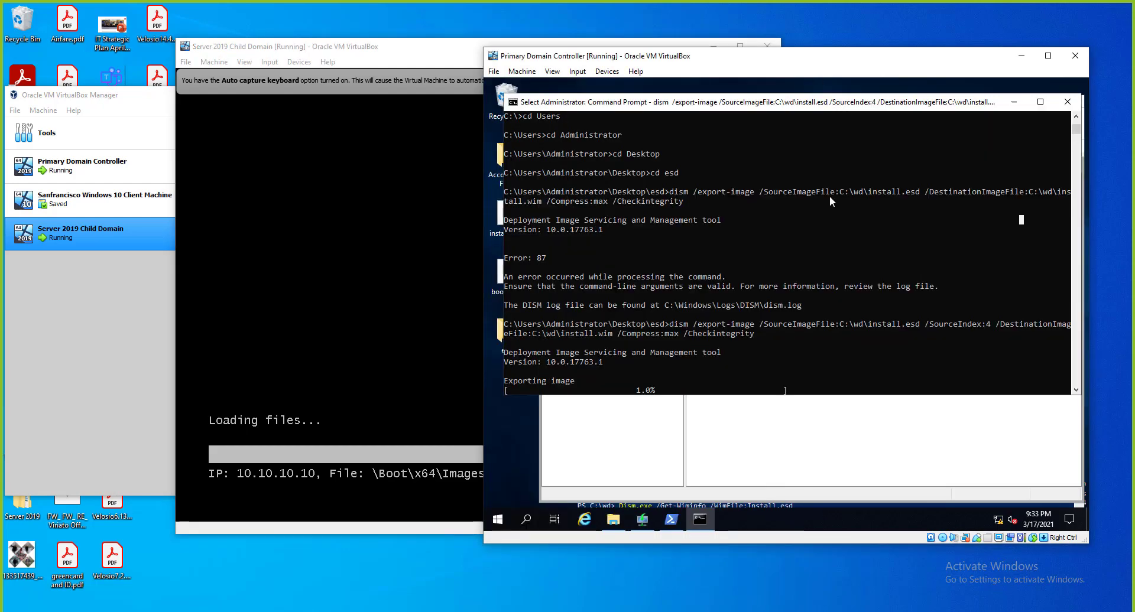
{"action": "left_click", "coordinate": [778, 474]}
{"action": "left_click", "coordinate": [715, 197]}
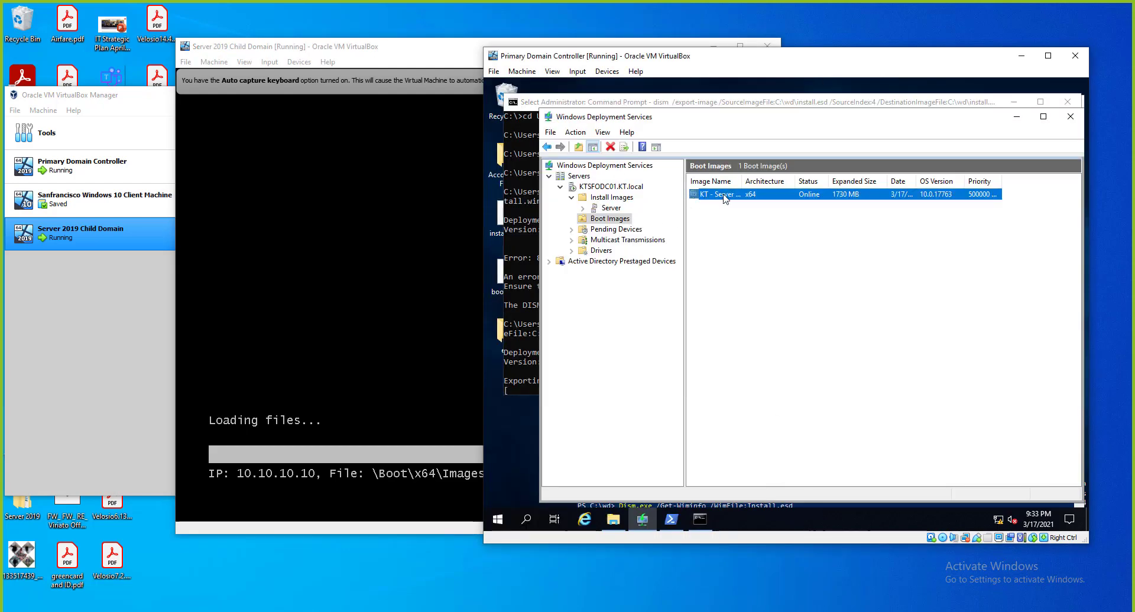
{"action": "left_click", "coordinate": [467, 58]}
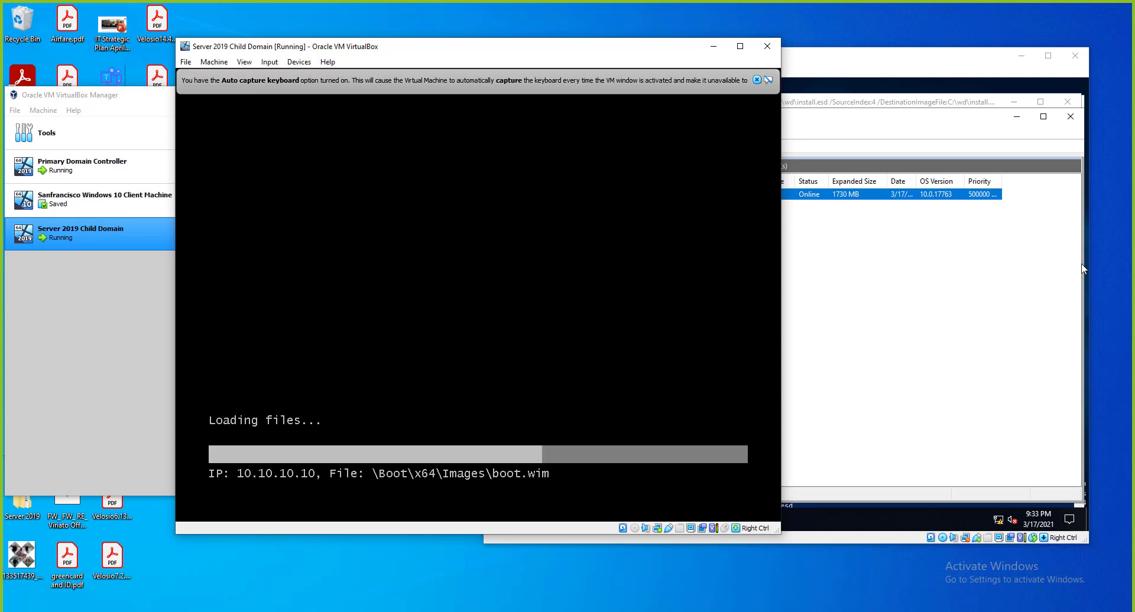
Dismiss the VirtualBox mouse integration and keyboard capture notices.
{"action": "left_click", "coordinate": [1056, 369]}
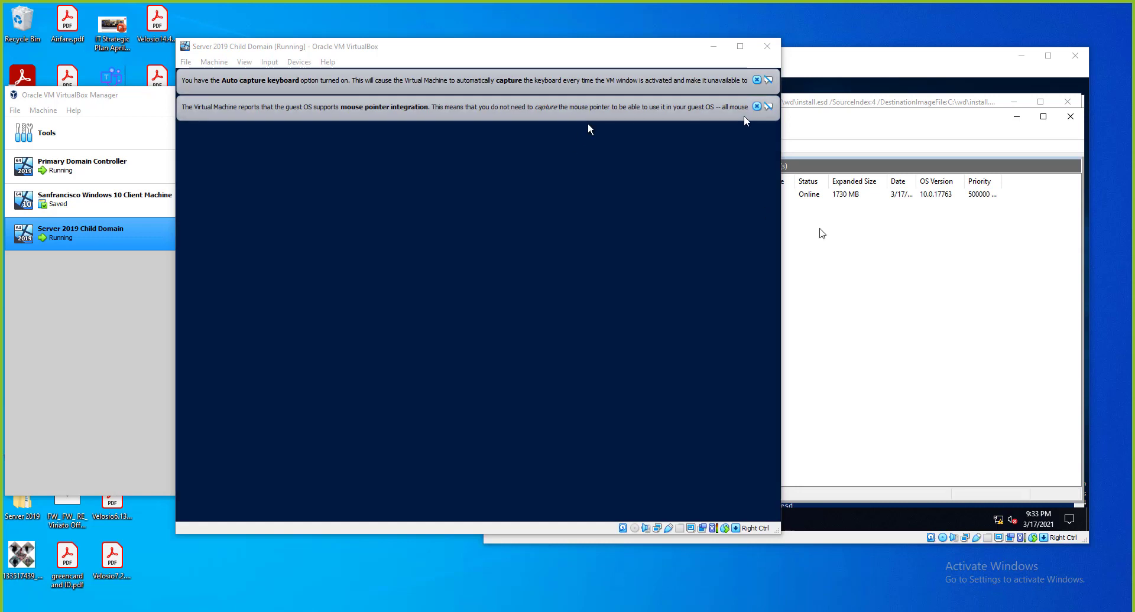
{"action": "left_click", "coordinate": [757, 106]}
{"action": "left_click", "coordinate": [756, 80]}
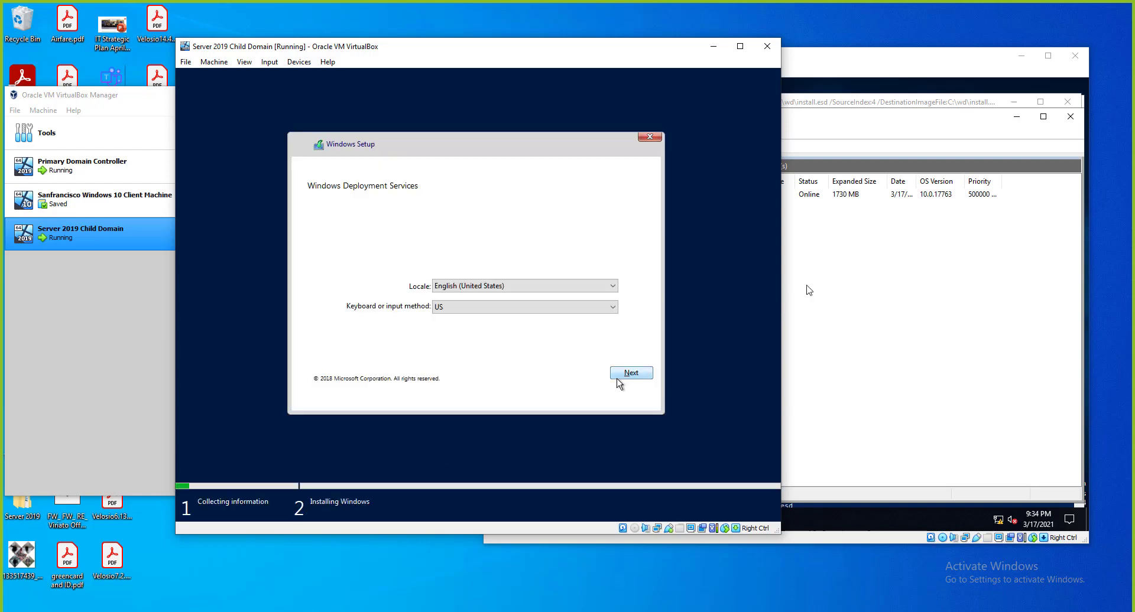
Accept English (United States) locale and sign in with the KT domain administrator credentials.
{"action": "left_click", "coordinate": [627, 374]}
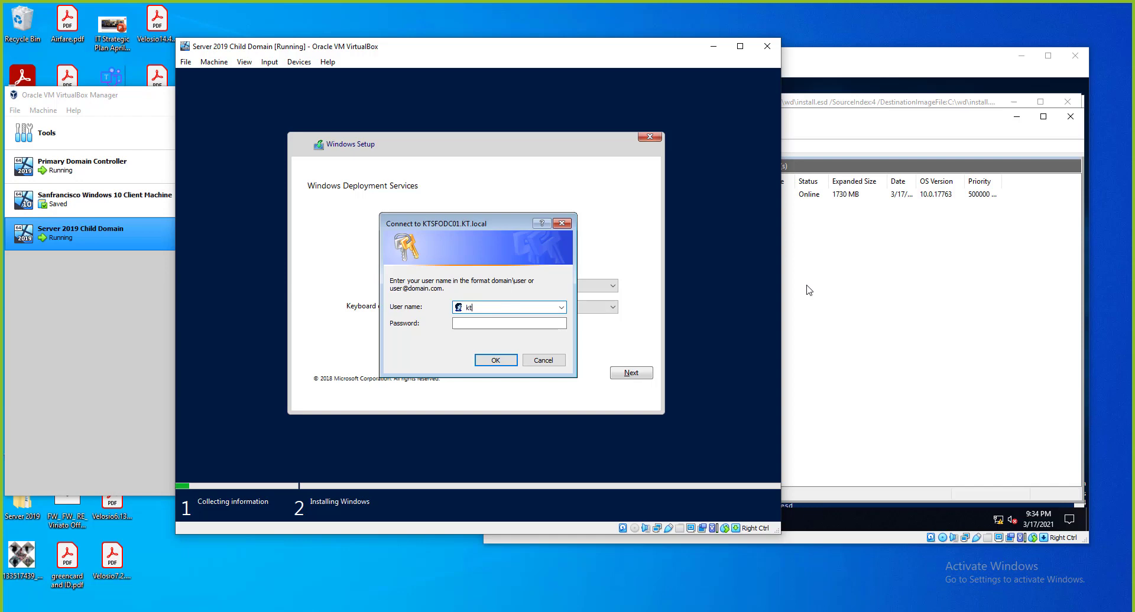
{"action": "type", "text": "kt\\admin"}
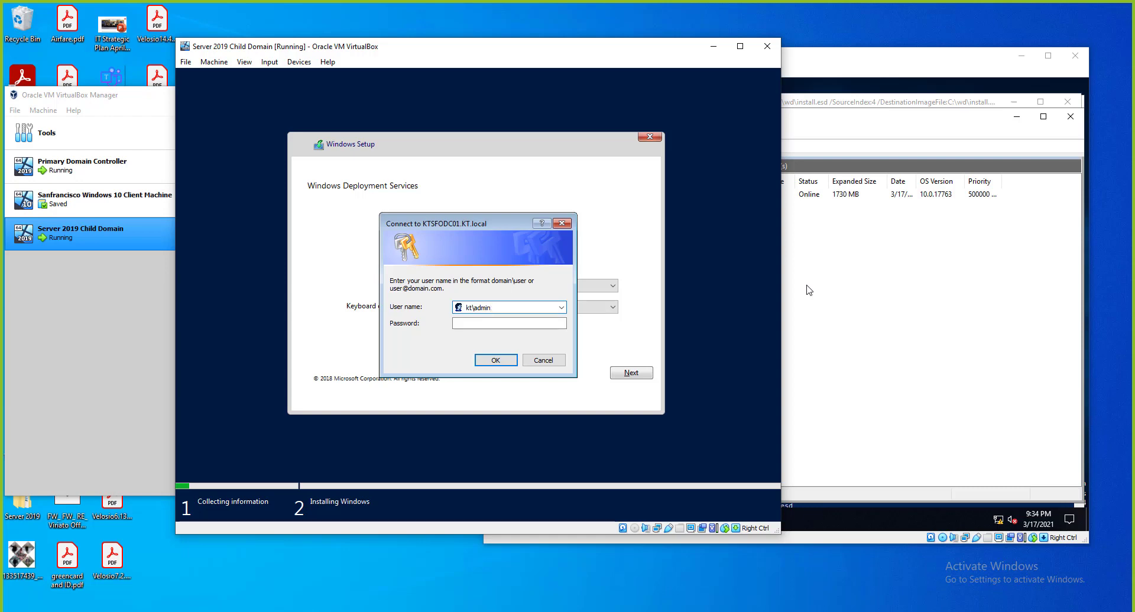
{"action": "type", "text": "istrator"}
{"action": "key", "text": "Tab"}
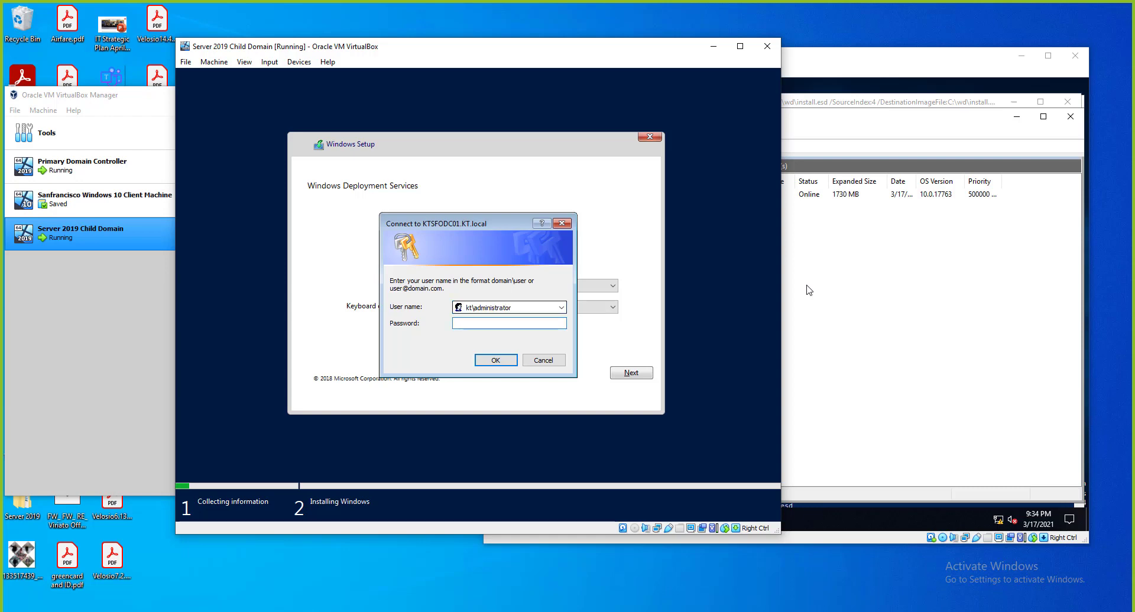
{"action": "type", "text": "•••••••••••"}
{"action": "key", "text": "Return"}
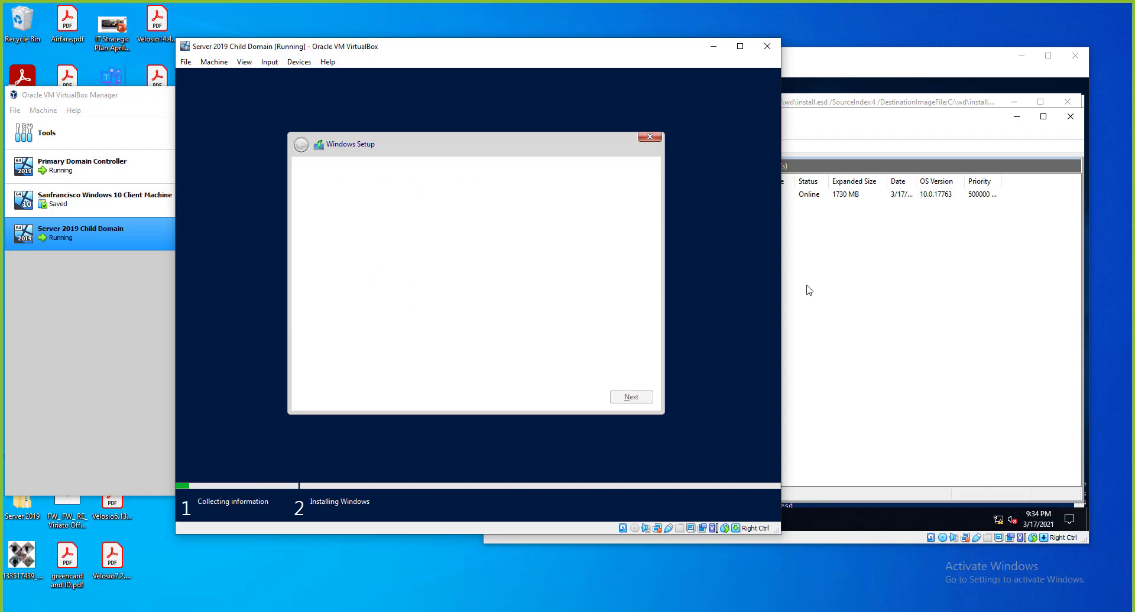
Install the offered image onto the 50 GB unallocated Drive 0 and restart.
{"action": "left_click", "coordinate": [636, 397]}
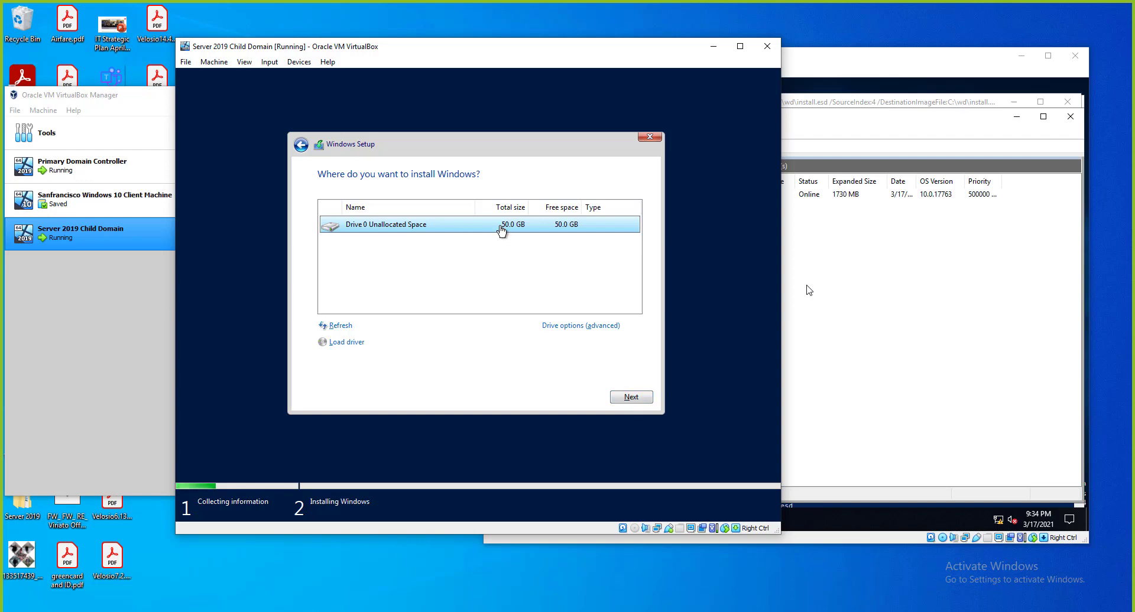
{"action": "left_click", "coordinate": [617, 397]}
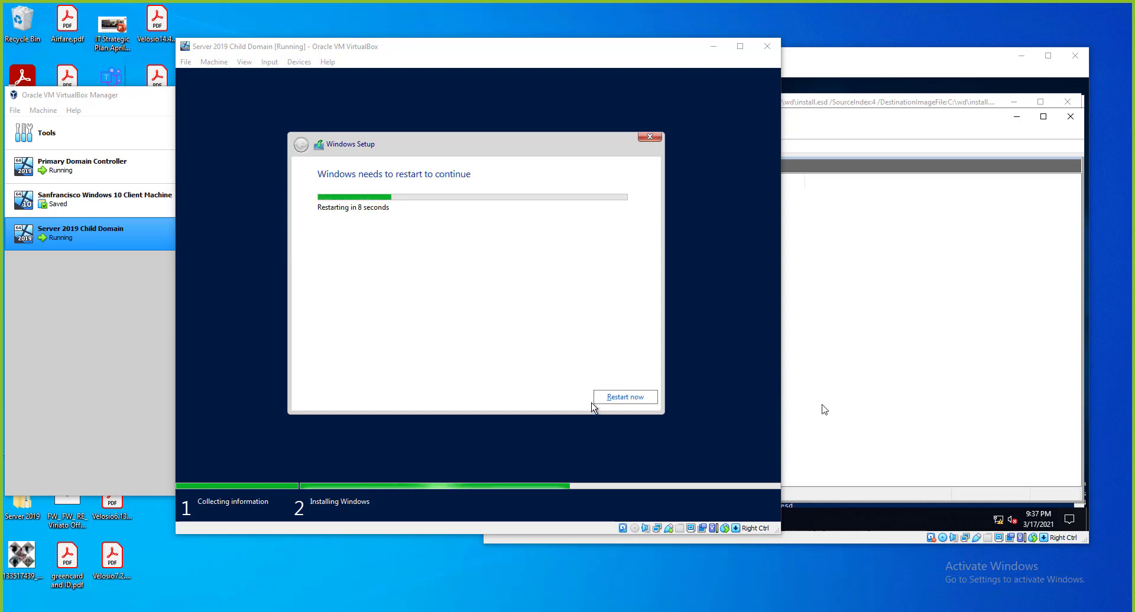
{"action": "left_click", "coordinate": [620, 400]}
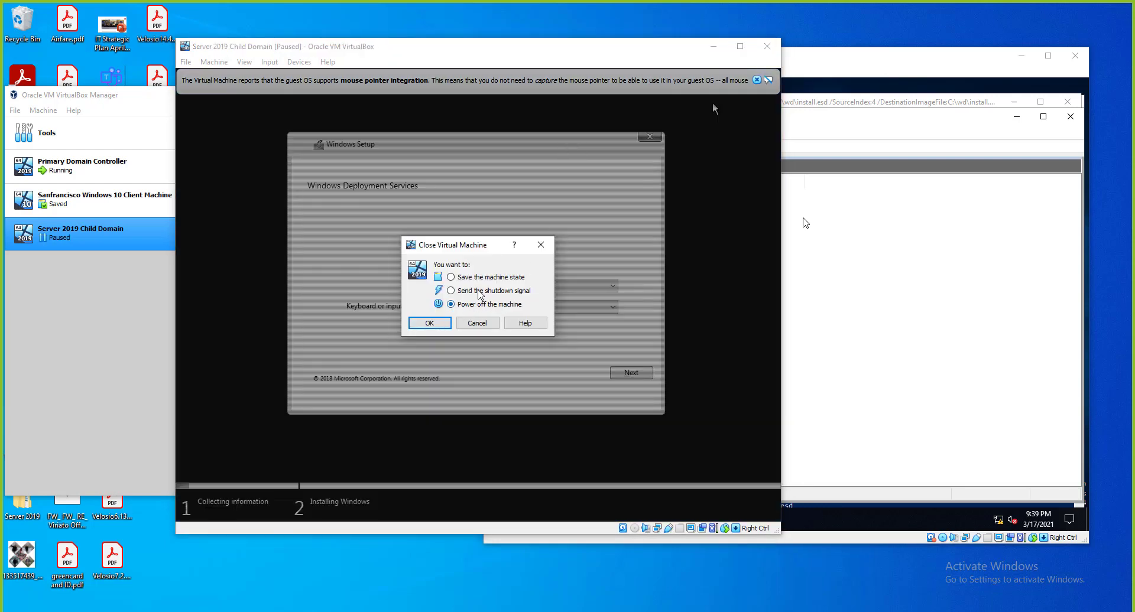
Power off the Server 2019 Child Domain VM.
{"action": "left_click", "coordinate": [479, 292]}
{"action": "left_click", "coordinate": [430, 323]}
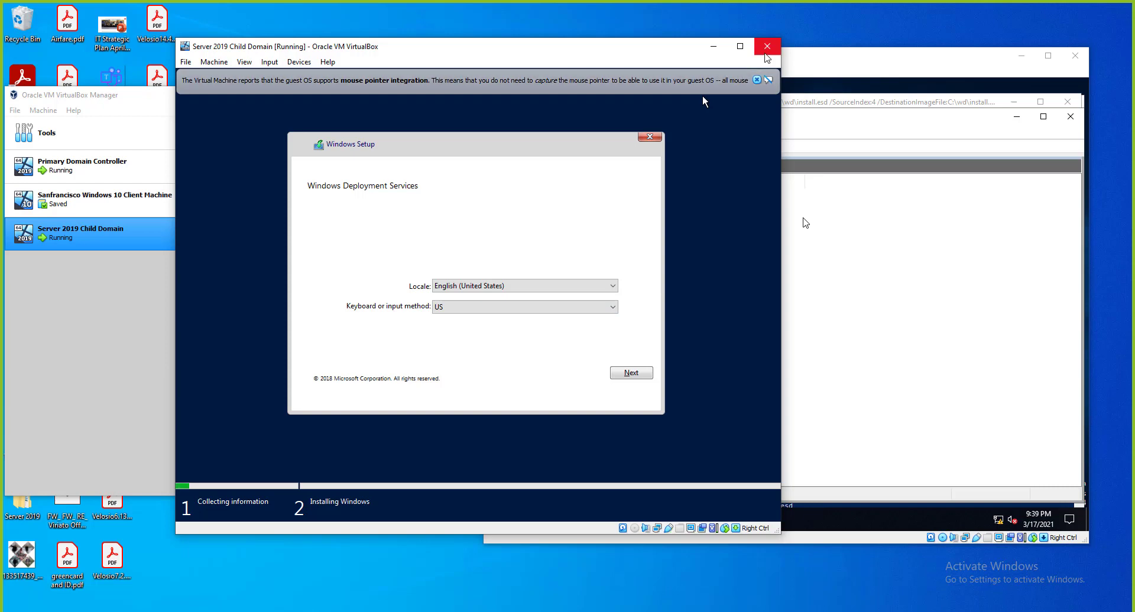
{"action": "left_click", "coordinate": [767, 46]}
{"action": "left_click", "coordinate": [467, 305]}
{"action": "left_click", "coordinate": [429, 322]}
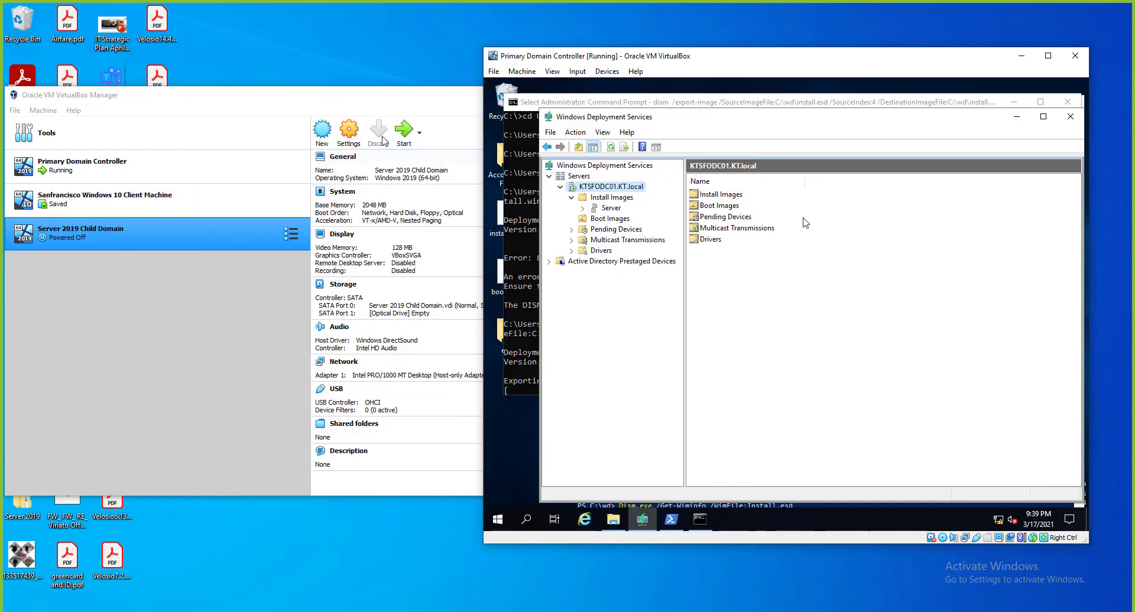
Uncheck Network in the VM's System boot order, leaving Hard Disk, Floppy, Optical.
{"action": "left_click", "coordinate": [350, 135]}
{"action": "left_click", "coordinate": [350, 135]}
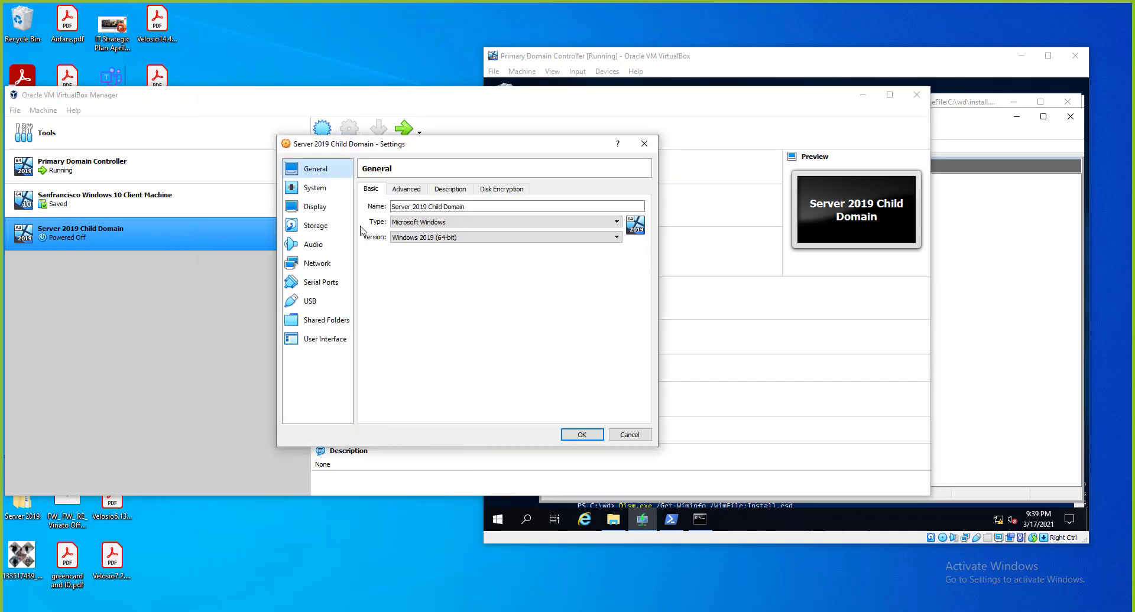
{"action": "left_click", "coordinate": [315, 188]}
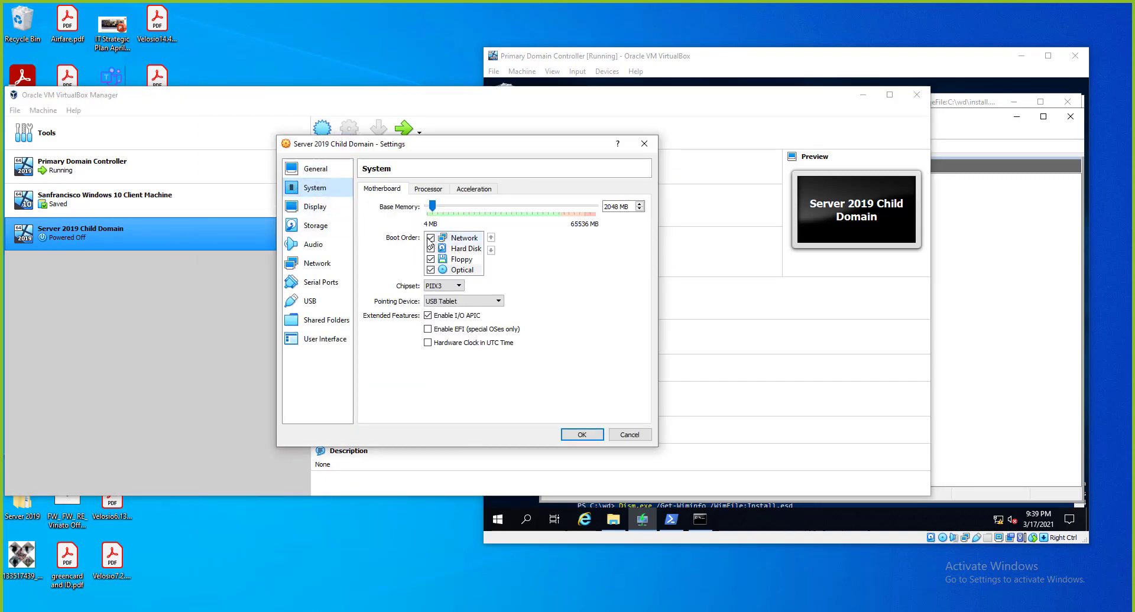
{"action": "left_click", "coordinate": [431, 238]}
{"action": "left_click", "coordinate": [581, 435]}
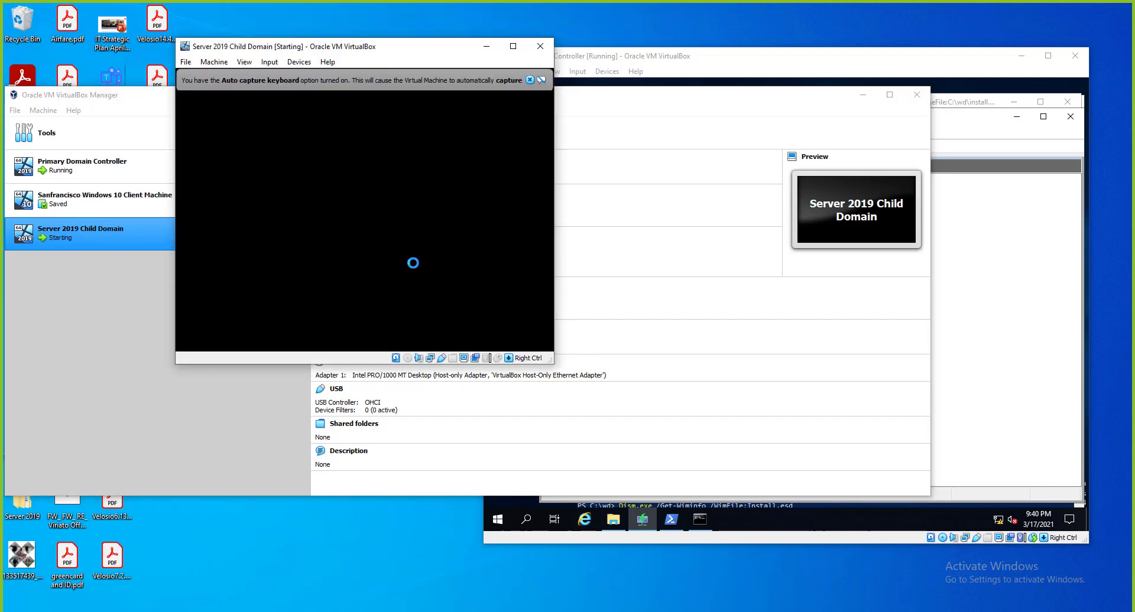
Enlarge the child VM window and dismiss the mouse integration and keyboard capture notices.
{"action": "left_click_drag", "start_coordinate": [551, 361], "coordinate": [738, 509]}
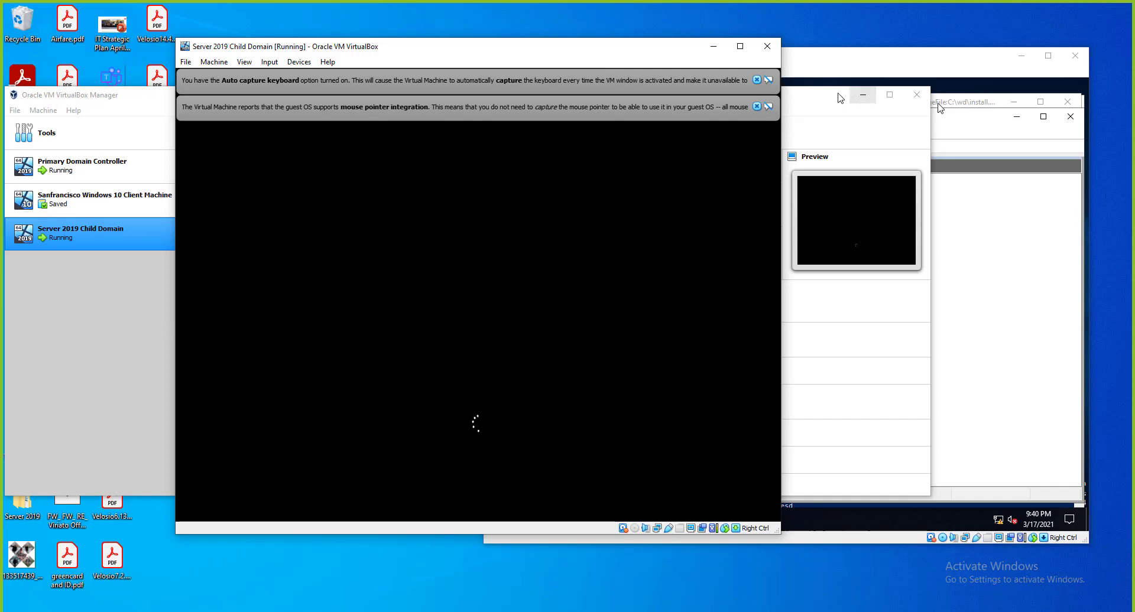
{"action": "left_click", "coordinate": [757, 106]}
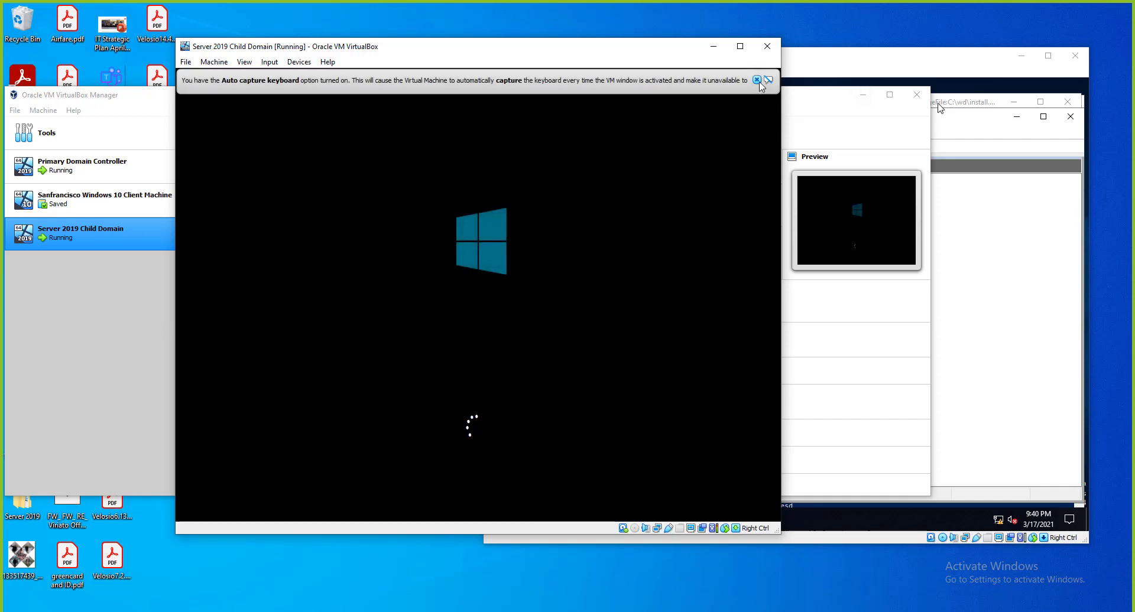
{"action": "left_click", "coordinate": [757, 80]}
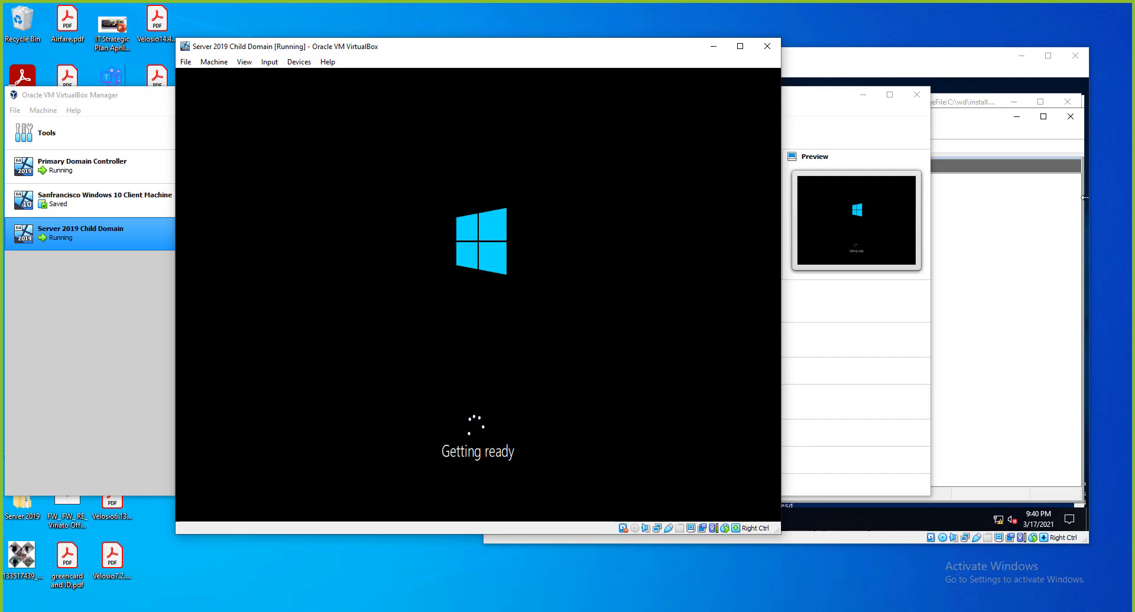
Check the KTSFODC01 server's AD DS tab: new computers go to KT.local/KnowledgeTrain/HR; cancel.
{"action": "left_click", "coordinate": [967, 255]}
{"action": "right_click", "coordinate": [600, 189]}
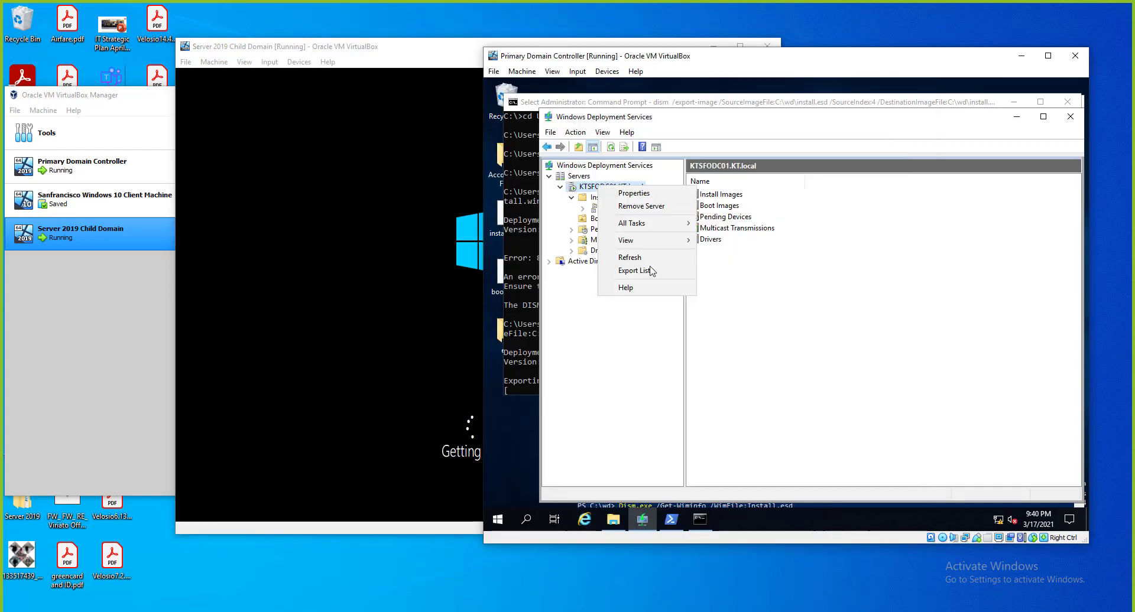
{"action": "left_click", "coordinate": [652, 196]}
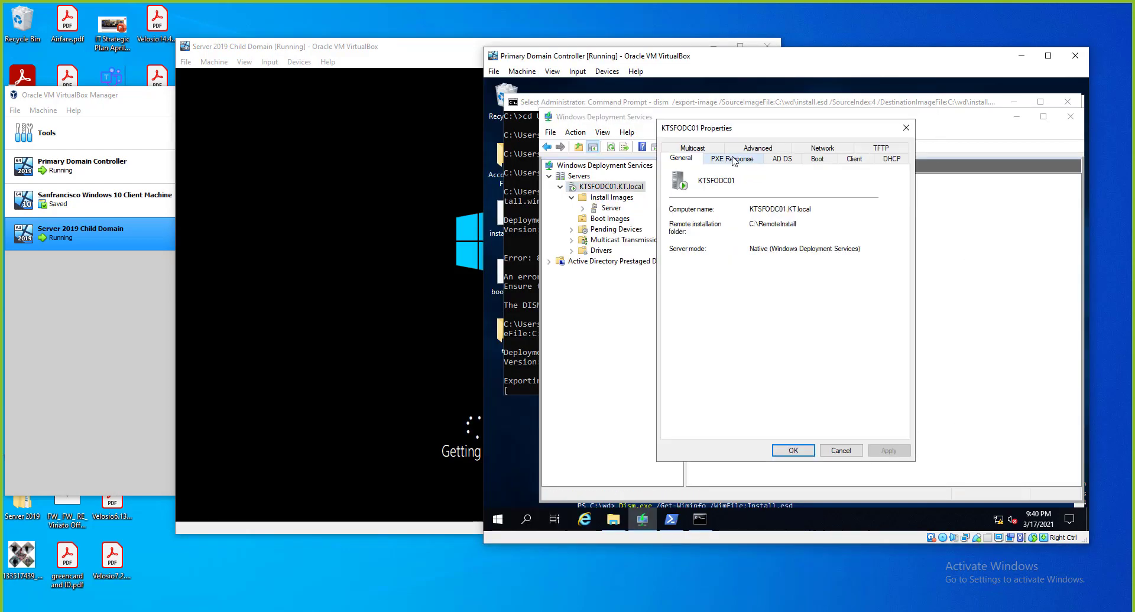
{"action": "left_click", "coordinate": [781, 159]}
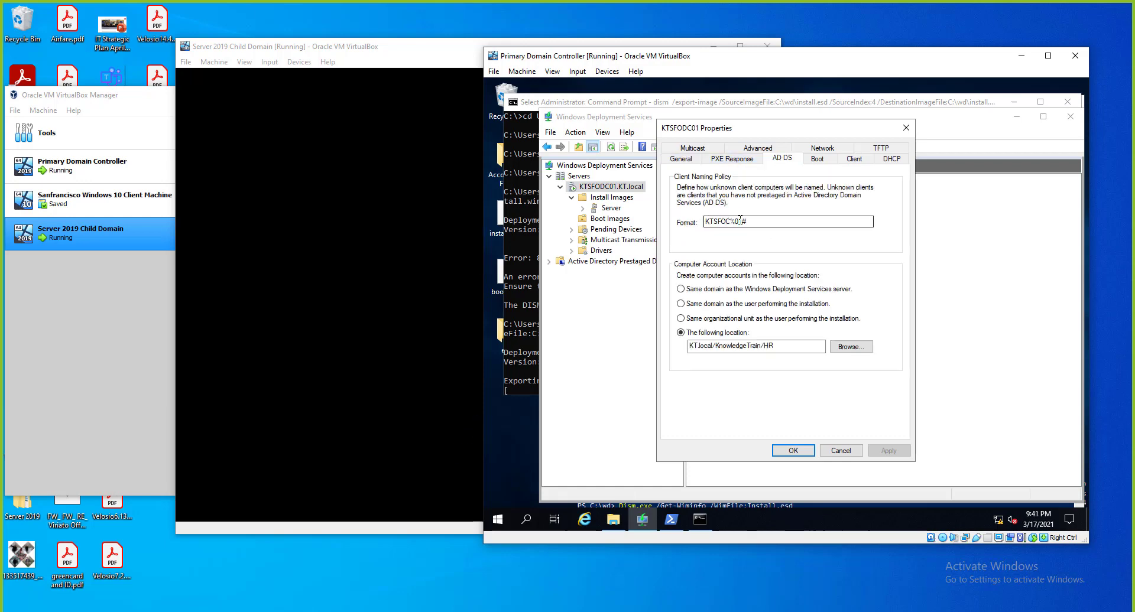
{"action": "left_click", "coordinate": [445, 48]}
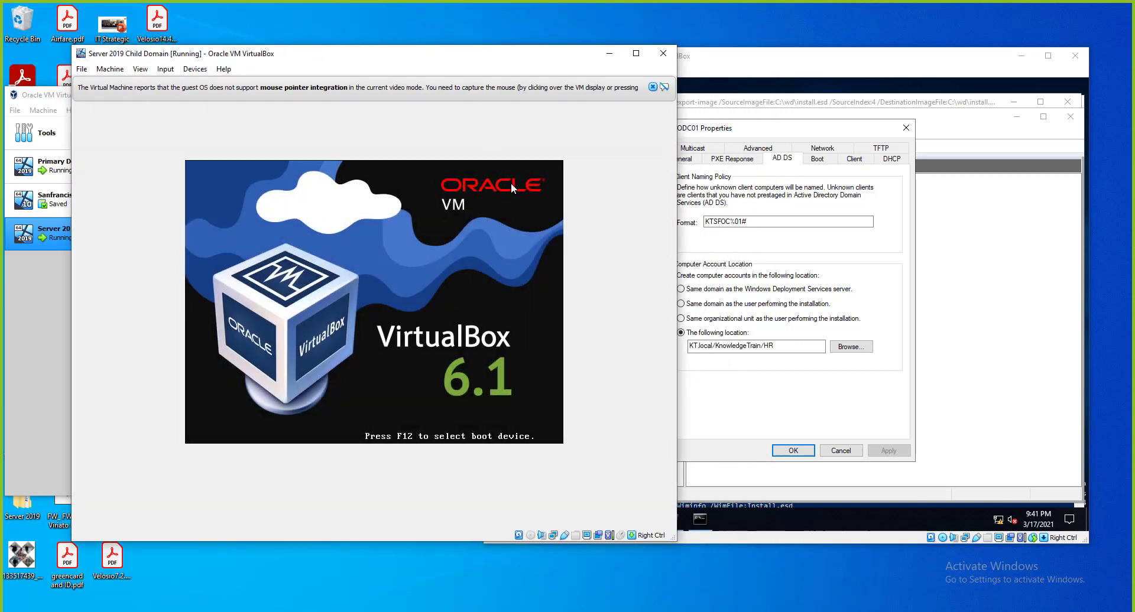
{"action": "left_click", "coordinate": [763, 346]}
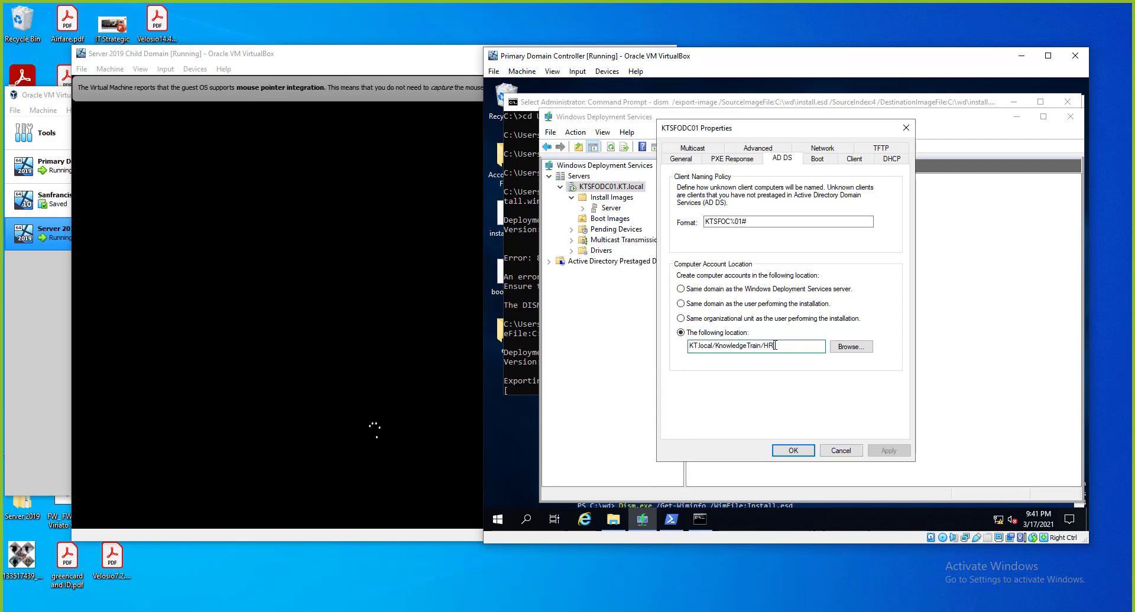
{"action": "left_click", "coordinate": [842, 455]}
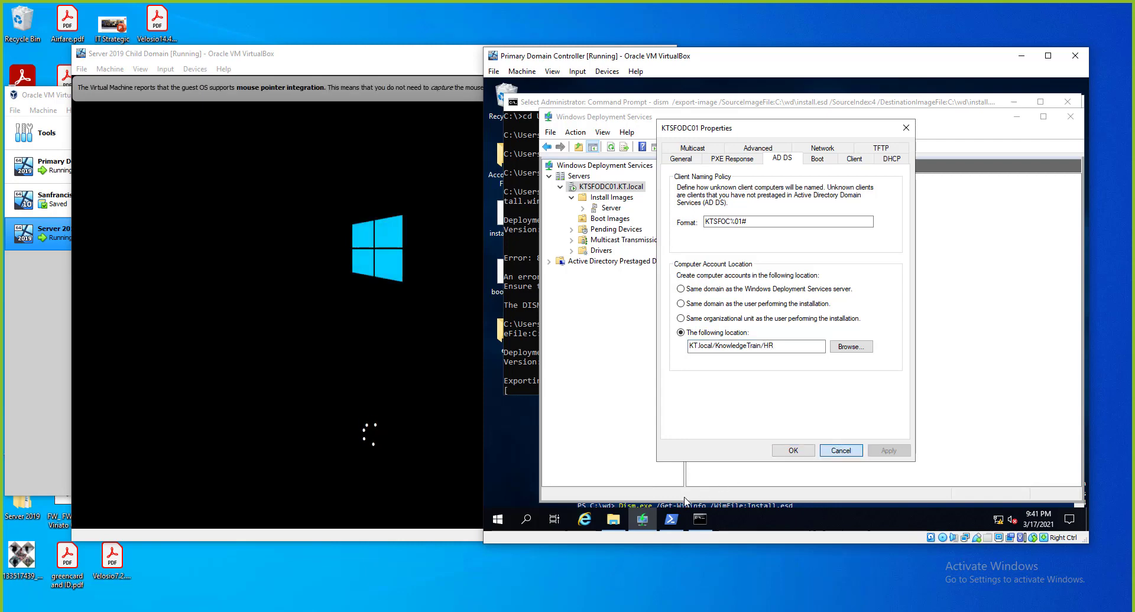
Launch Active Directory Users and Computers, then return to the new VM's setup screen.
{"action": "left_click", "coordinate": [499, 520]}
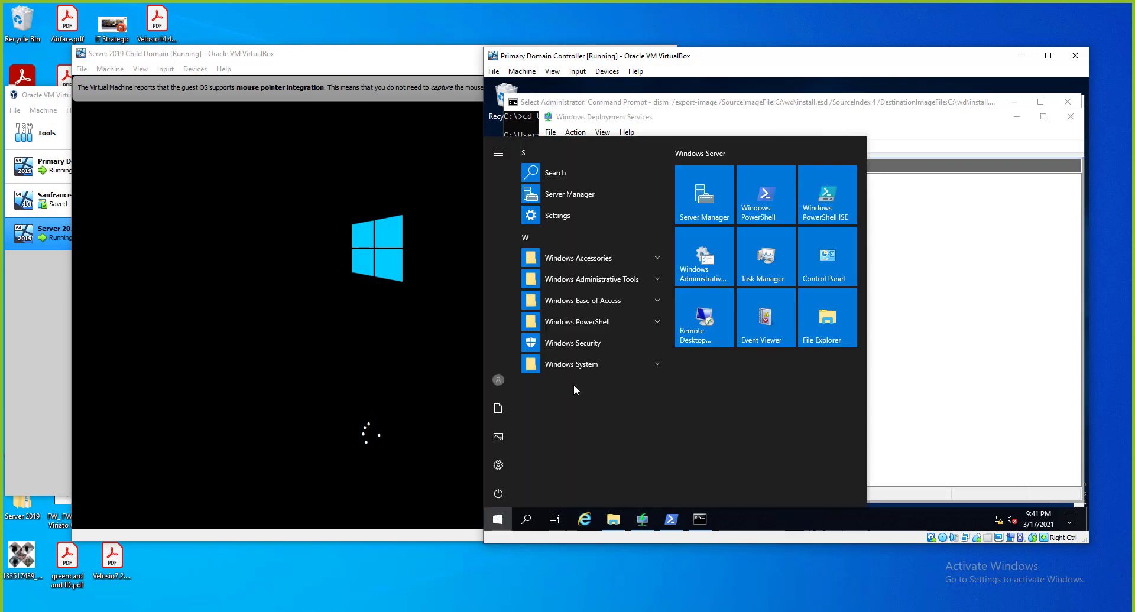
{"action": "left_click", "coordinate": [610, 279]}
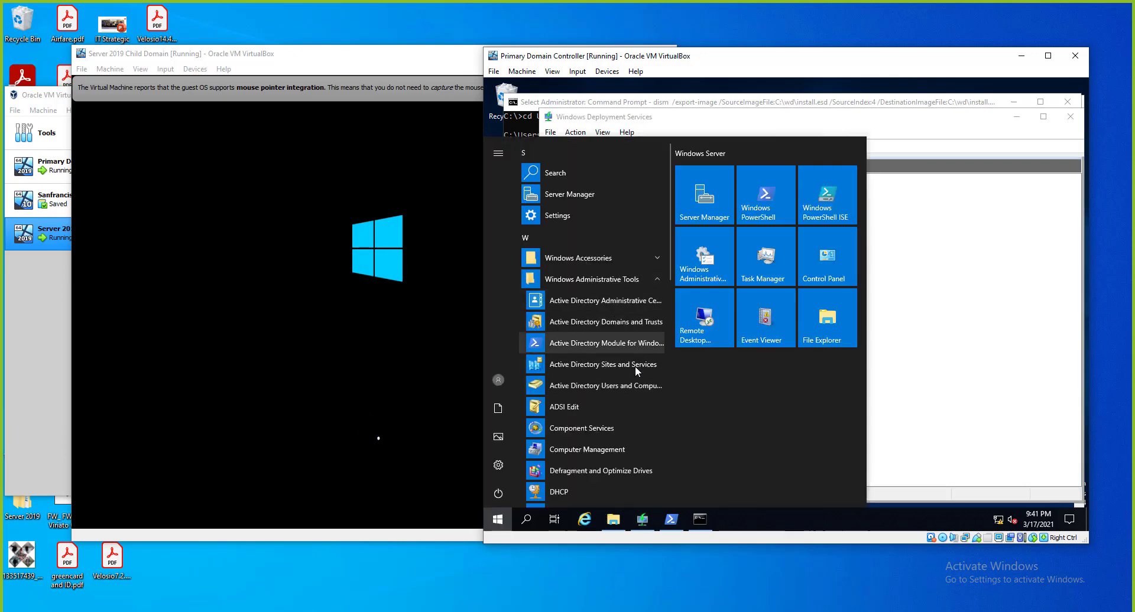
{"action": "left_click", "coordinate": [626, 381]}
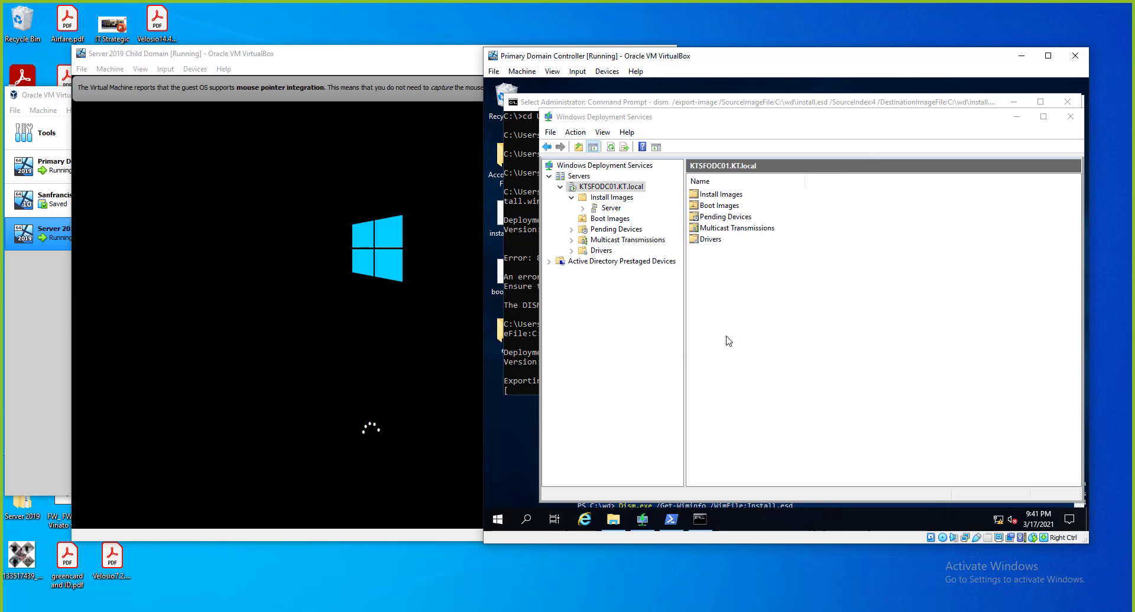
{"action": "left_click", "coordinate": [319, 160]}
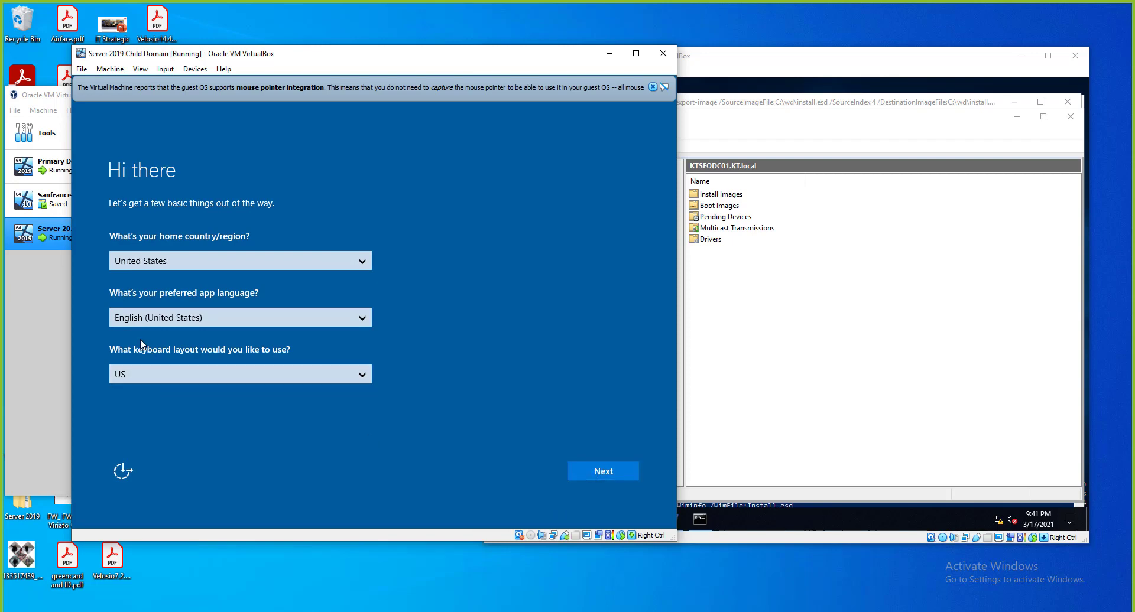
Accept the region defaults and license terms, and enter the Administrator password twice.
{"action": "left_click", "coordinate": [584, 465]}
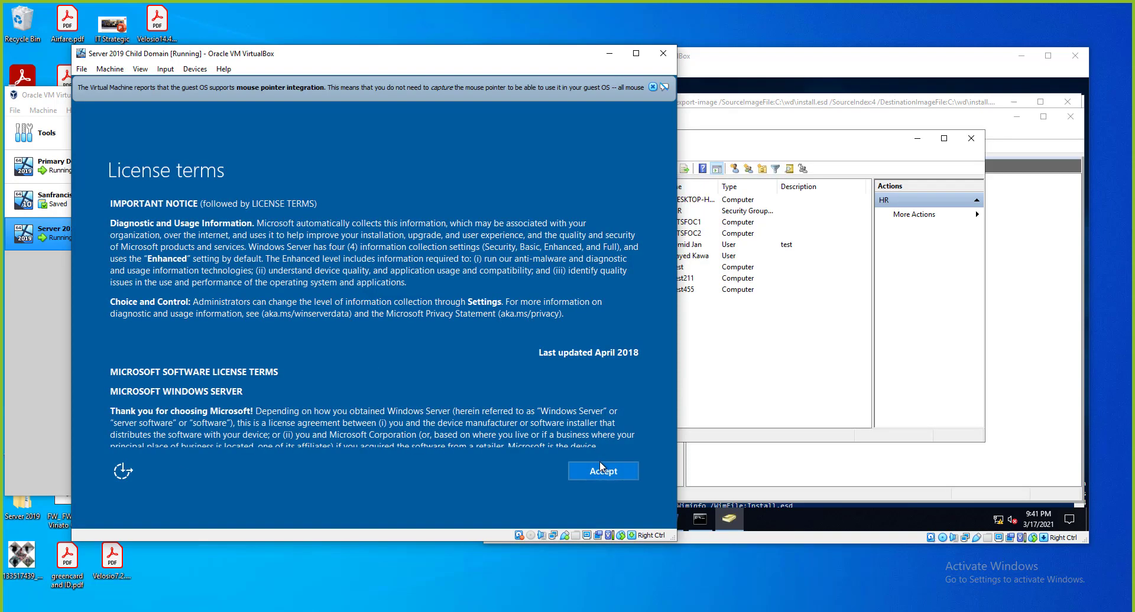
{"action": "left_click", "coordinate": [605, 471]}
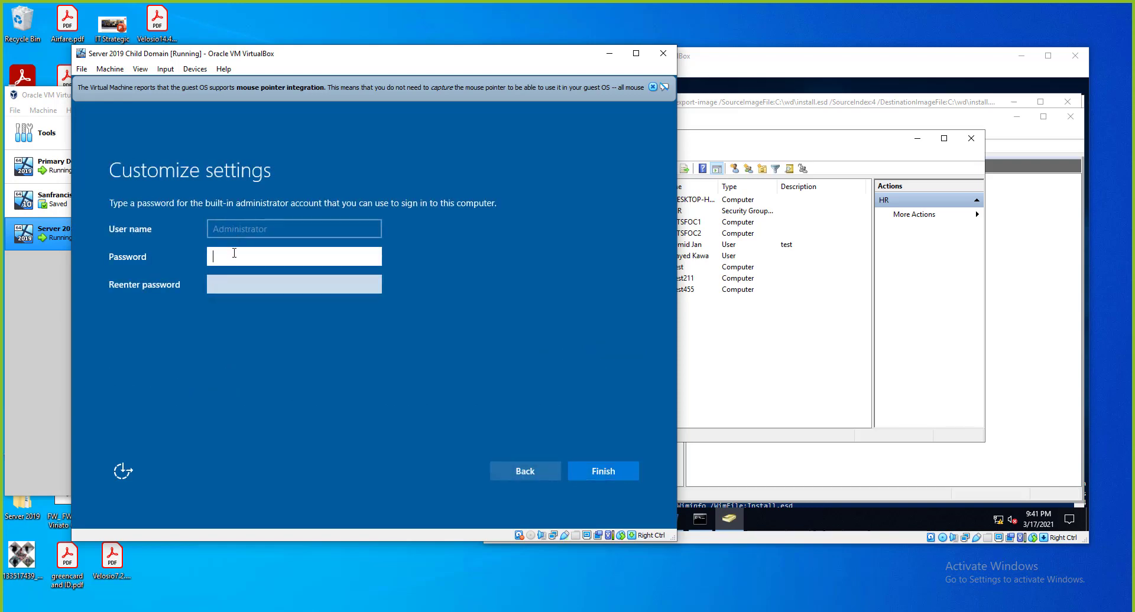
{"action": "type", "text": "P@"}
{"action": "key", "text": "Tab"}
{"action": "type", "text": "P@"}
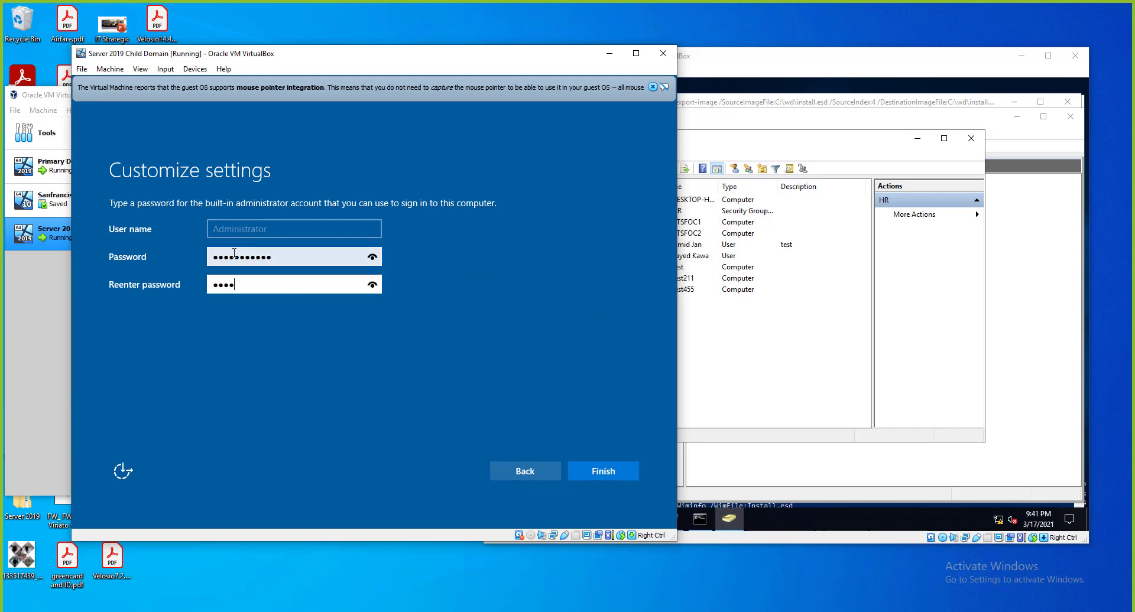
{"action": "key", "text": "Return"}
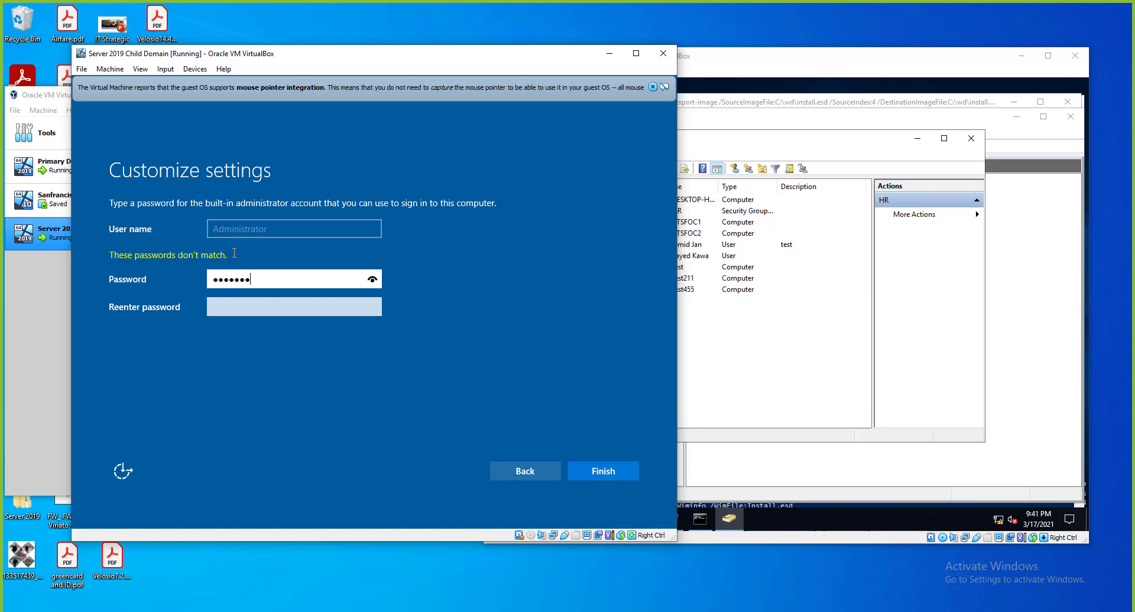
Re-enter matching Administrator passwords in both fields to finish setup.
{"action": "key", "text": "Tab"}
{"action": "type", "text": "••"}
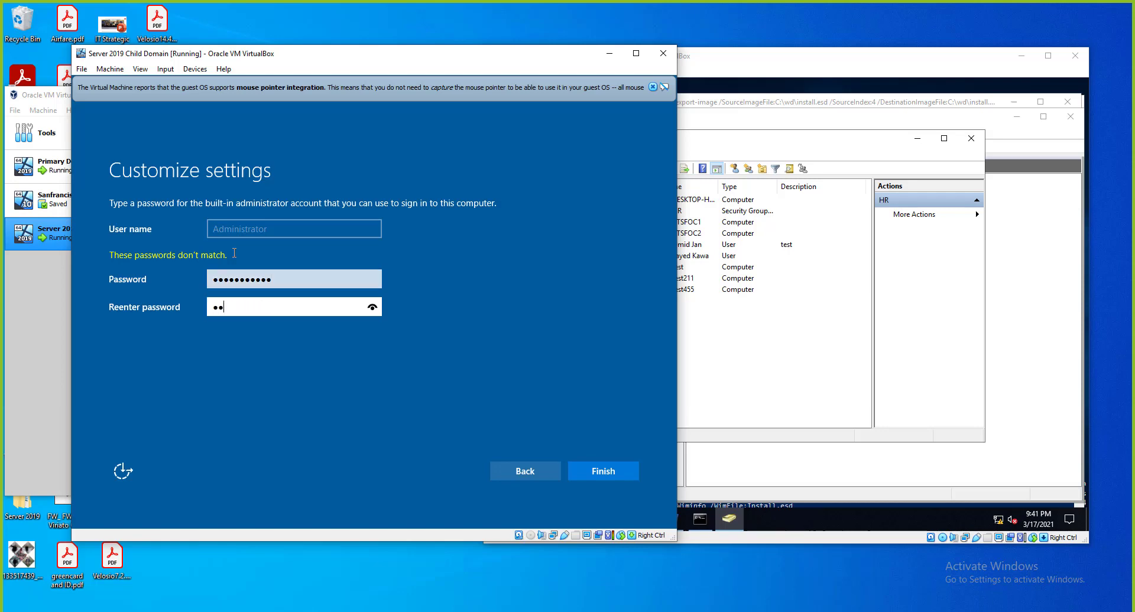
{"action": "type", "text": "•••••••••"}
{"action": "key", "text": "Return"}
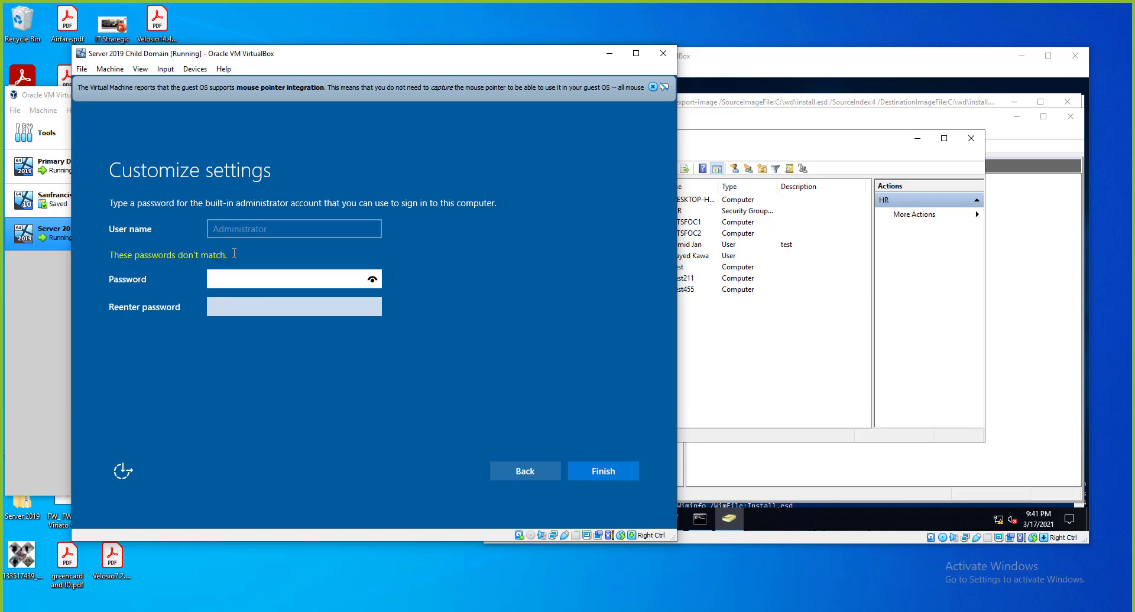
{"action": "type", "text": "•••••••••••"}
{"action": "key", "text": "Tab"}
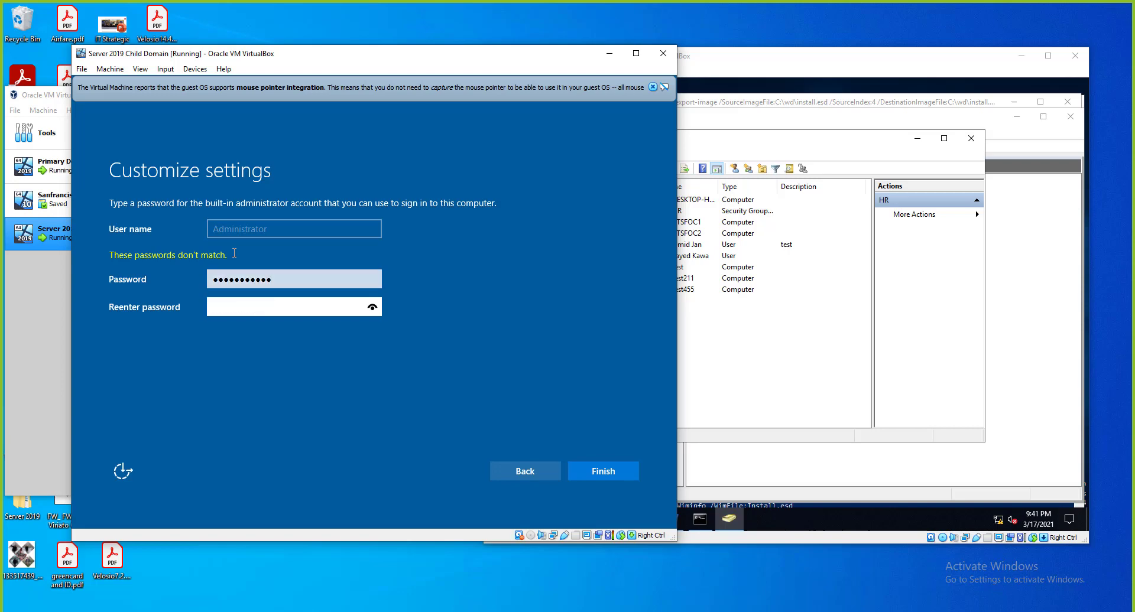
{"action": "type", "text": "•••••••••••"}
{"action": "key", "text": "Return"}
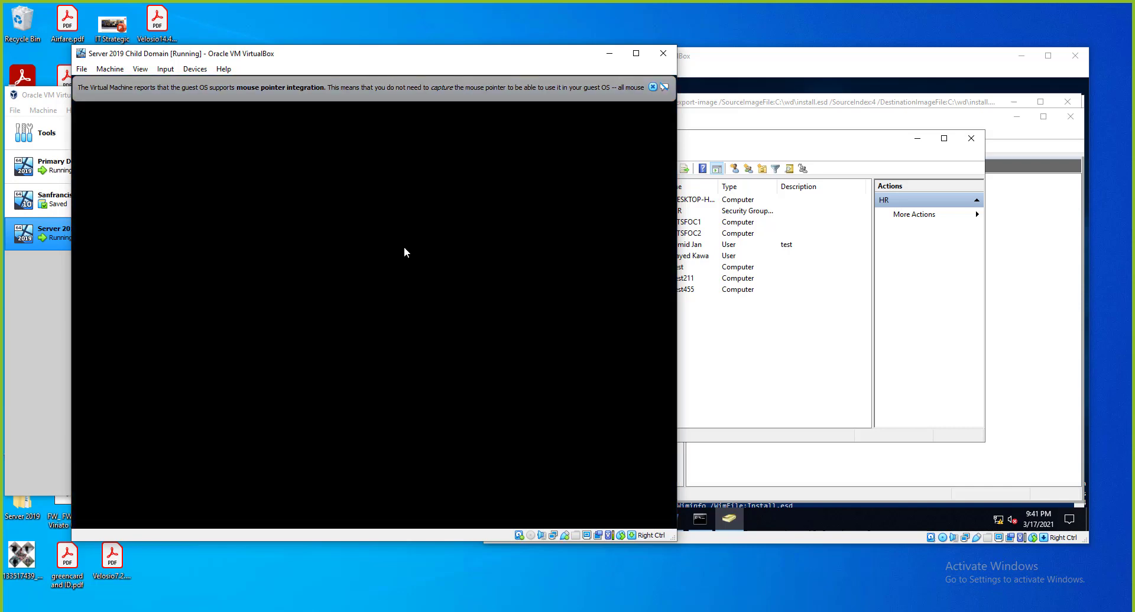
Confirm KTSFOC2 in HR runs Windows Server 2019 Datacenter Evaluation 10.0 (17763), then return to WDS.
{"action": "left_click", "coordinate": [749, 141]}
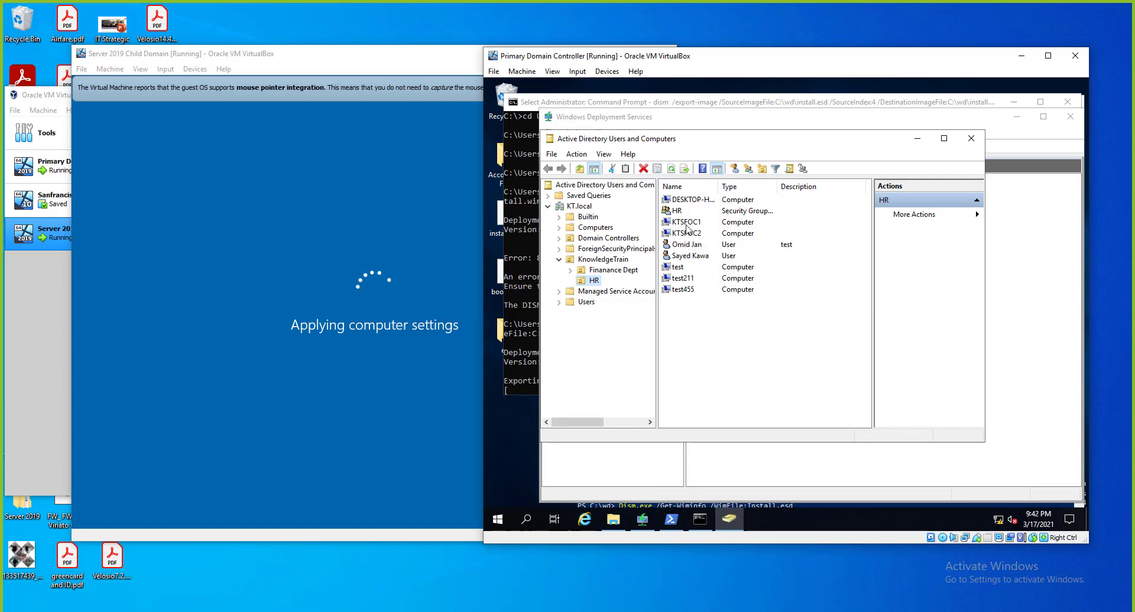
{"action": "left_click", "coordinate": [725, 187]}
{"action": "left_click", "coordinate": [700, 228]}
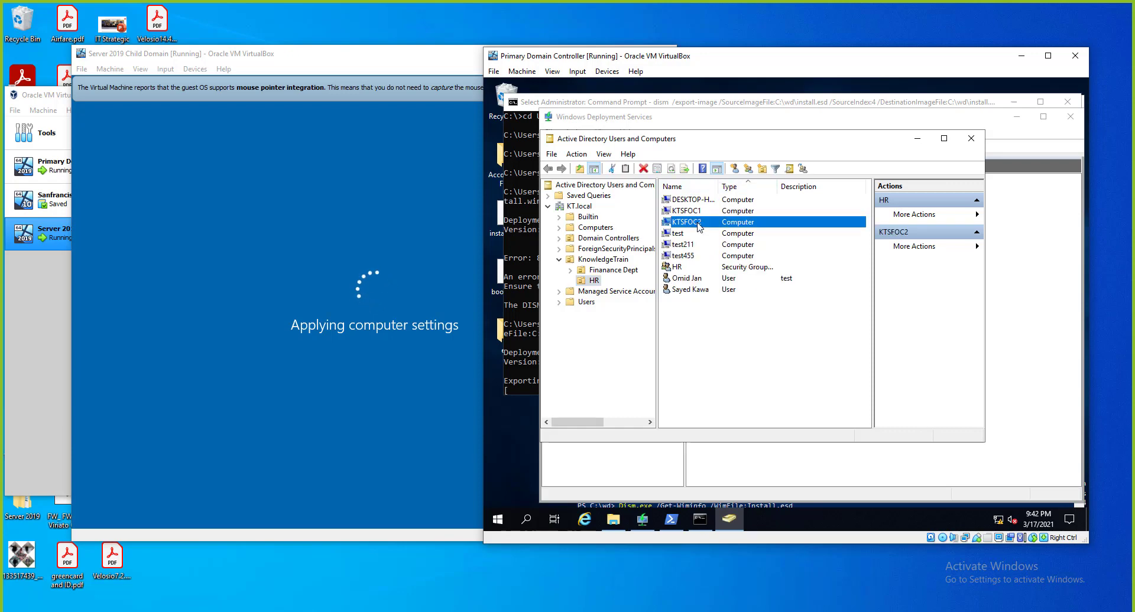
{"action": "right_click", "coordinate": [700, 225]}
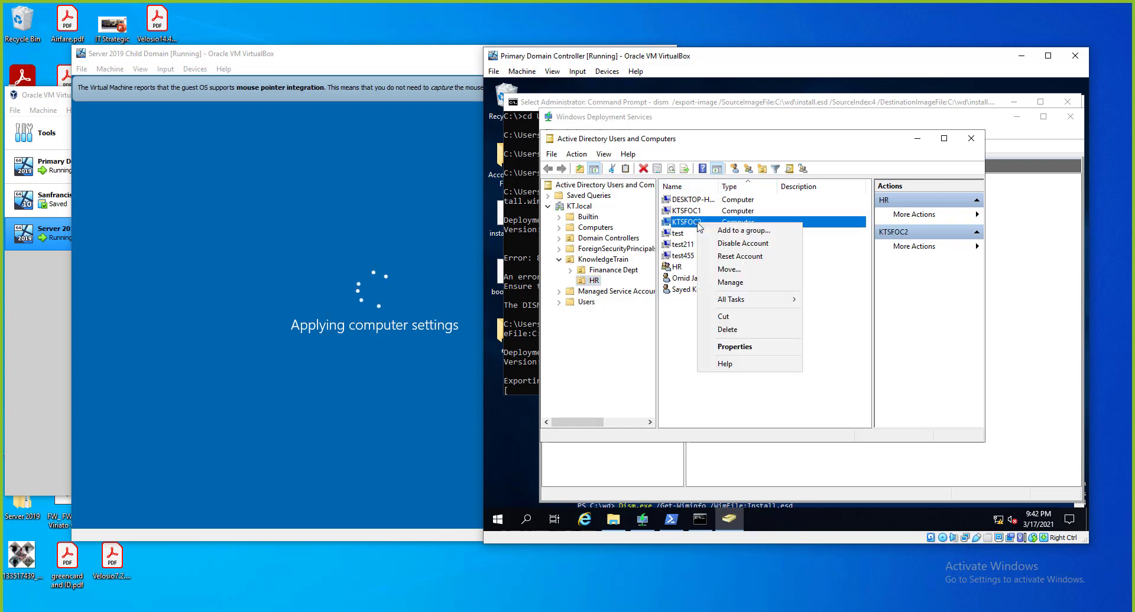
{"action": "left_click", "coordinate": [721, 345]}
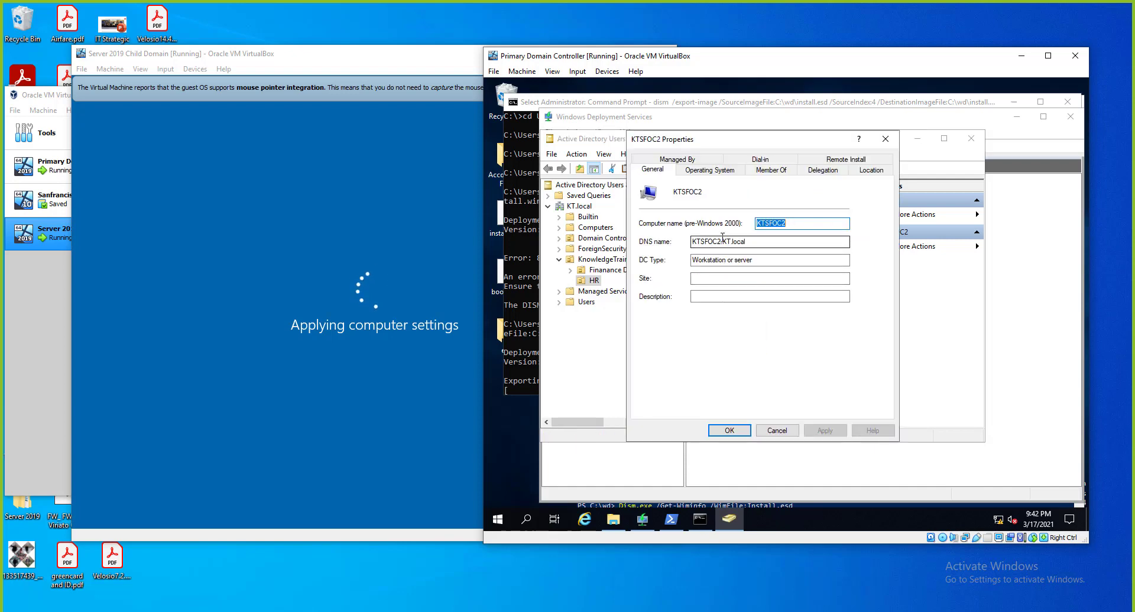
{"action": "left_click", "coordinate": [706, 170]}
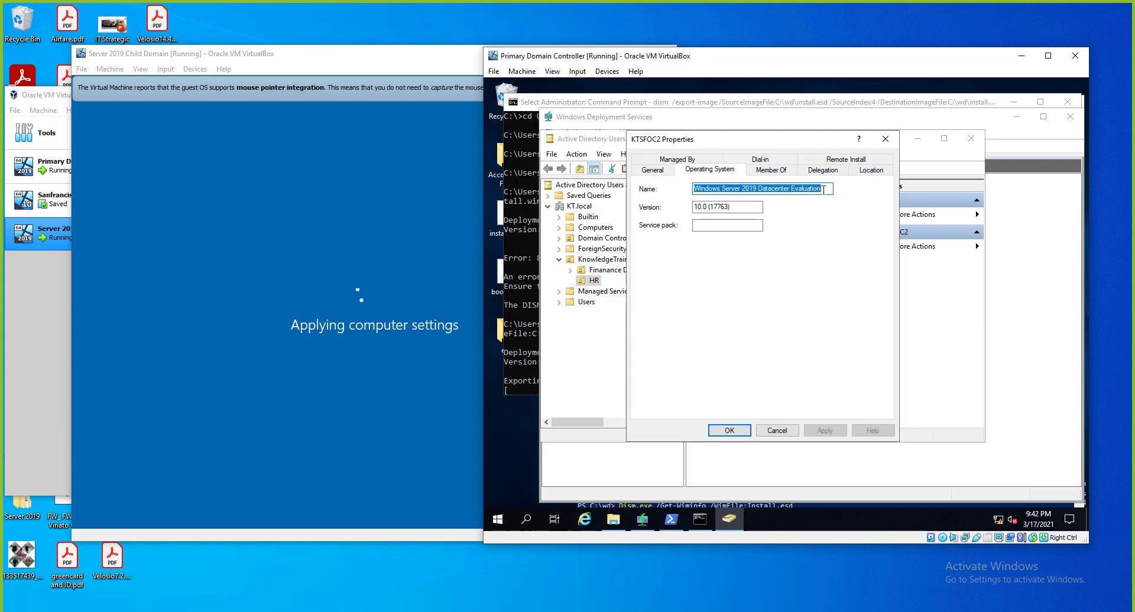
{"action": "left_click", "coordinate": [779, 431]}
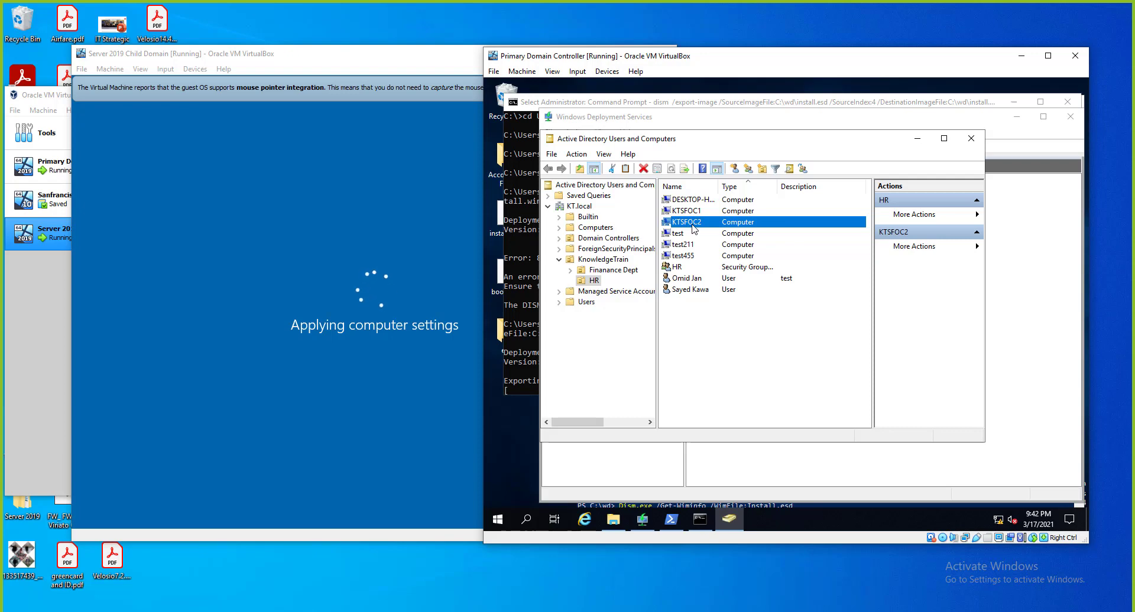
{"action": "left_click", "coordinate": [1023, 328]}
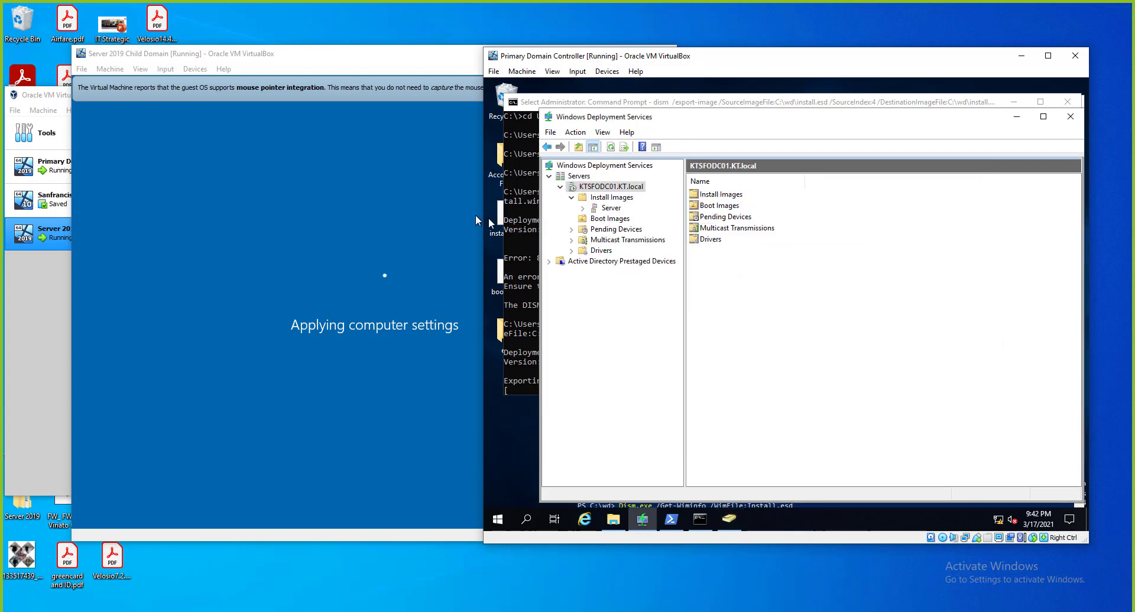
Switch between the domain controller and child VM, ending with the child VM's lock screen in front.
{"action": "left_click", "coordinate": [362, 66]}
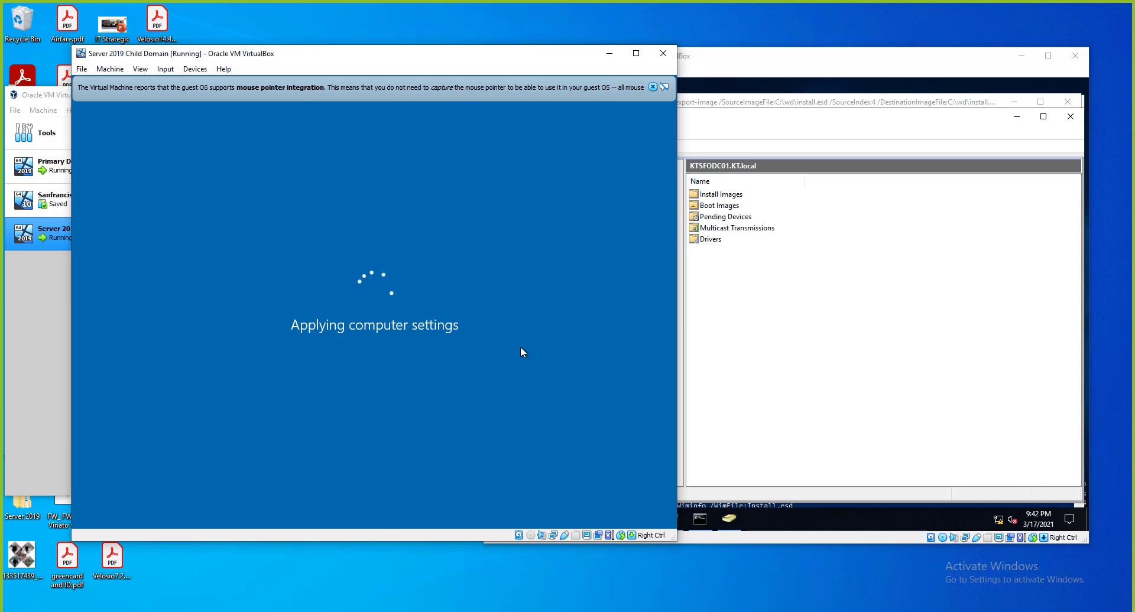
{"action": "left_click", "coordinate": [762, 361]}
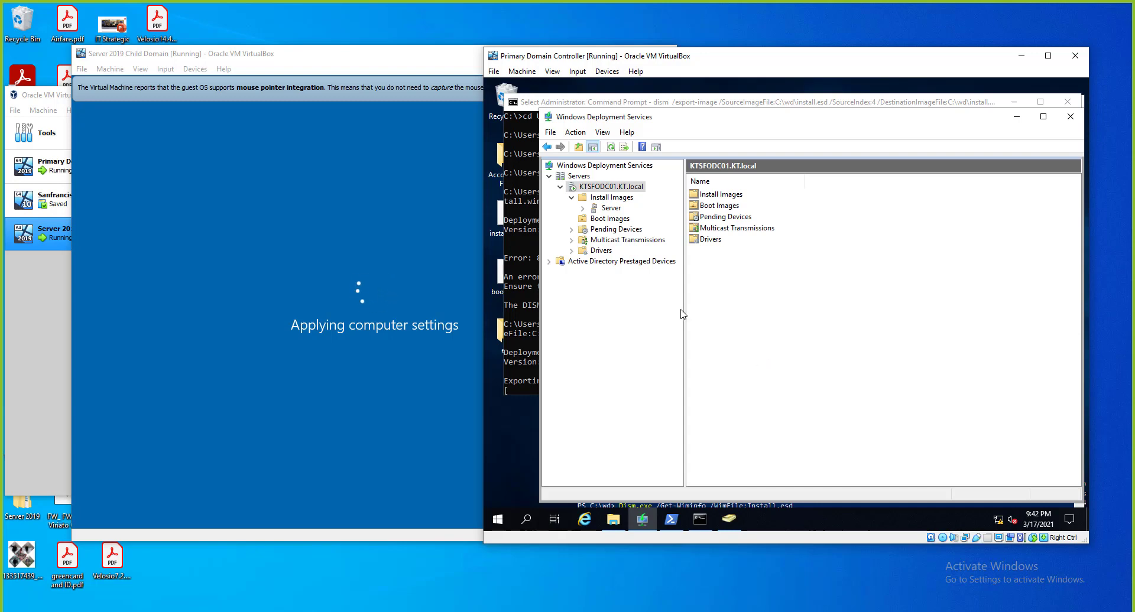
{"action": "left_click", "coordinate": [364, 116]}
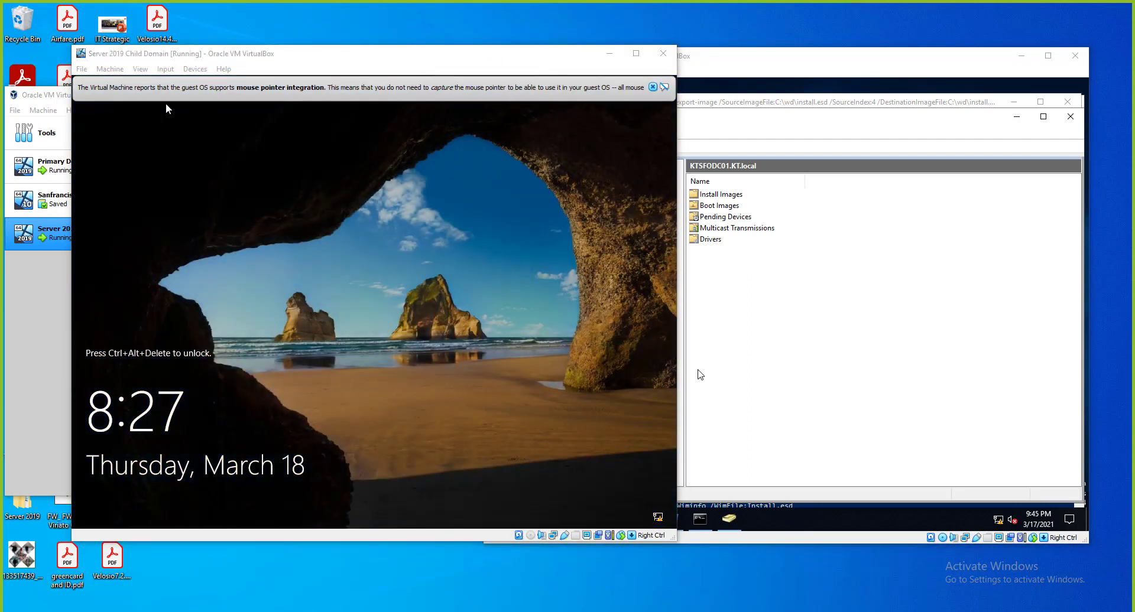
Send Ctrl-Alt-Del, sign in as administrator with its password, and dismiss the integration notice.
{"action": "left_click", "coordinate": [166, 69]}
{"action": "mouse_move", "coordinate": [187, 83]}
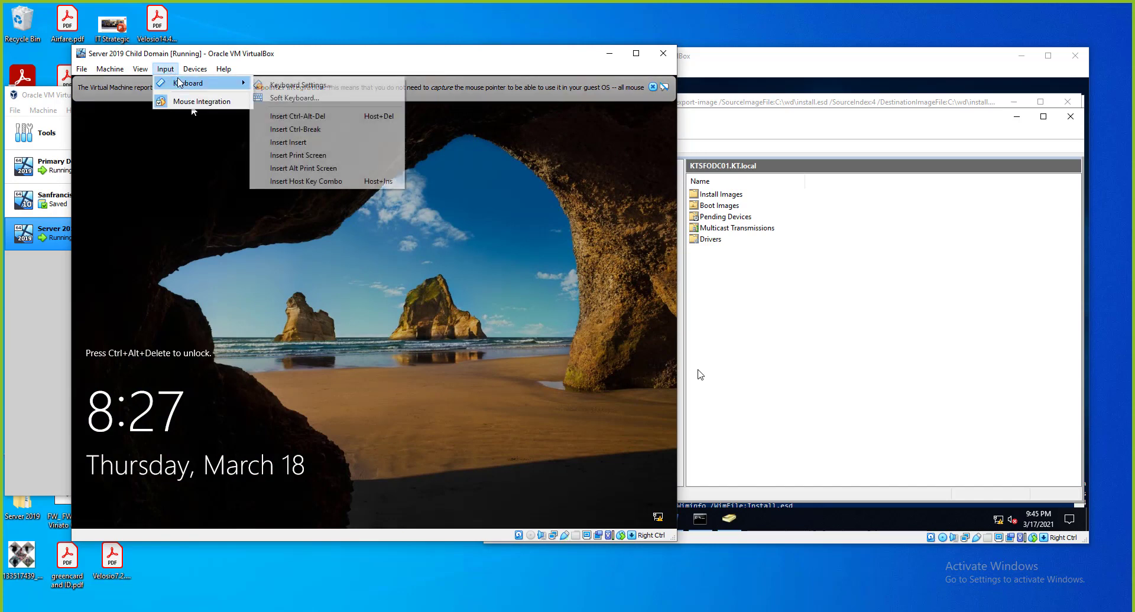
{"action": "left_click", "coordinate": [303, 116]}
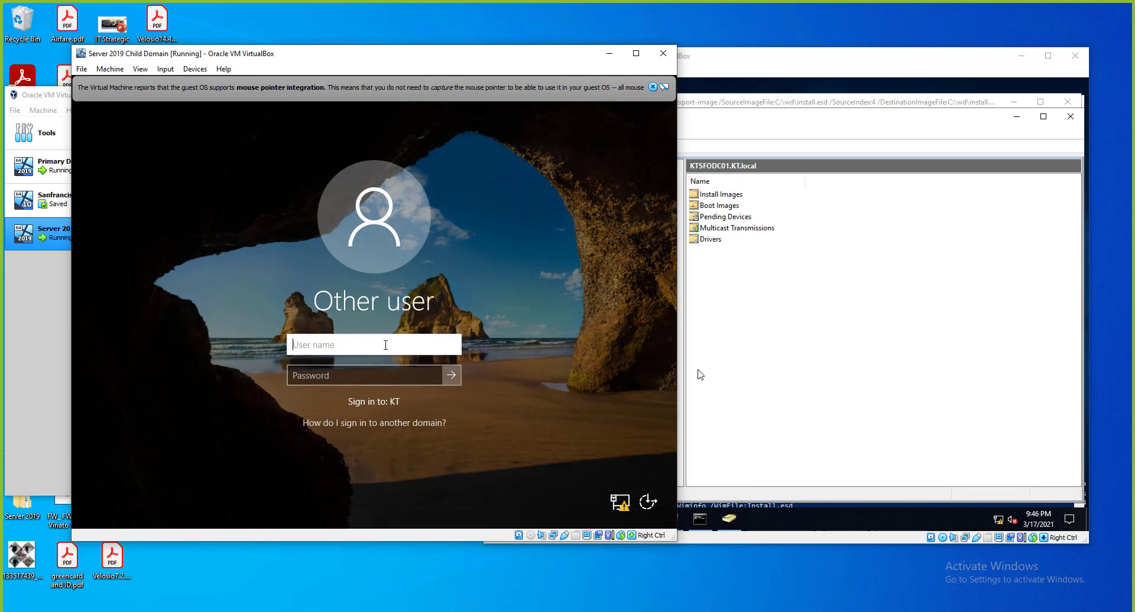
{"action": "type", "text": "administrator"}
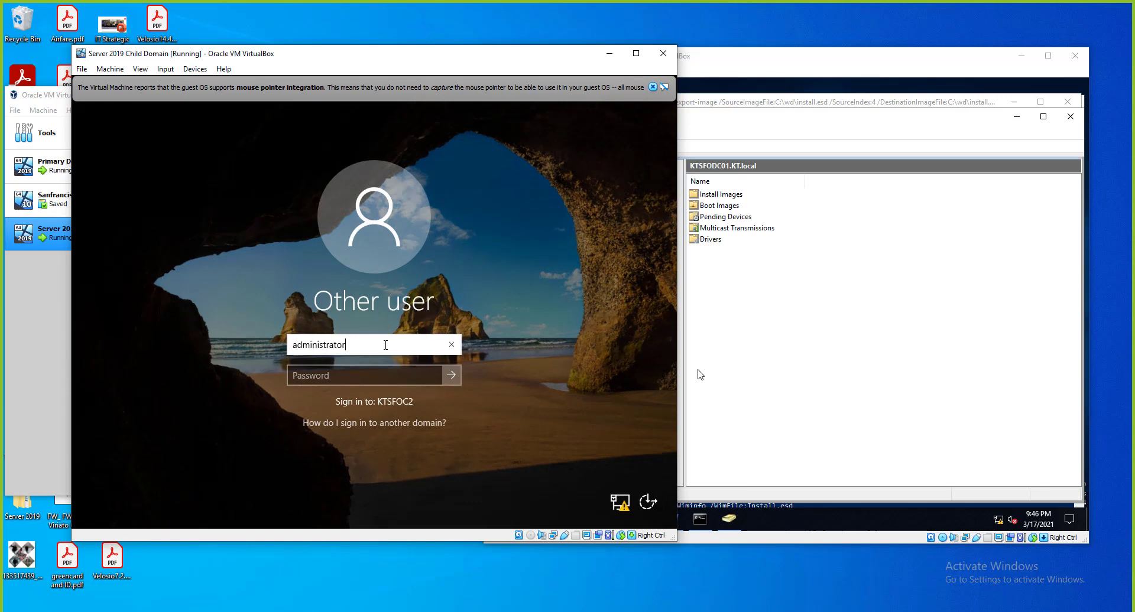
{"action": "key", "text": "Tab"}
{"action": "type", "text": "P••••••••••"}
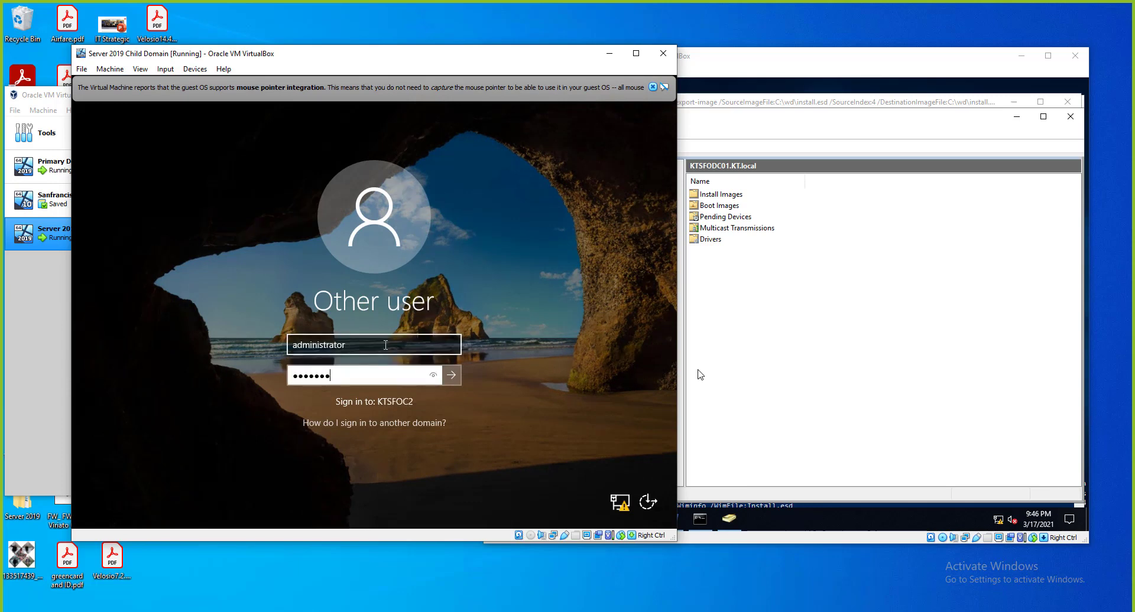
{"action": "key", "text": "Return"}
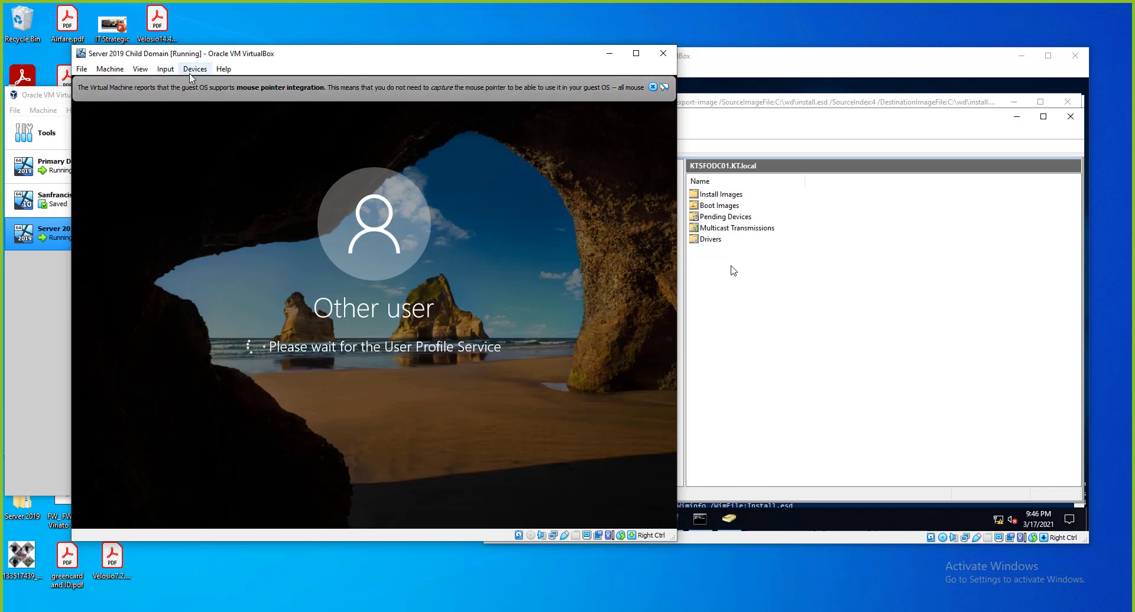
{"action": "left_click", "coordinate": [652, 87]}
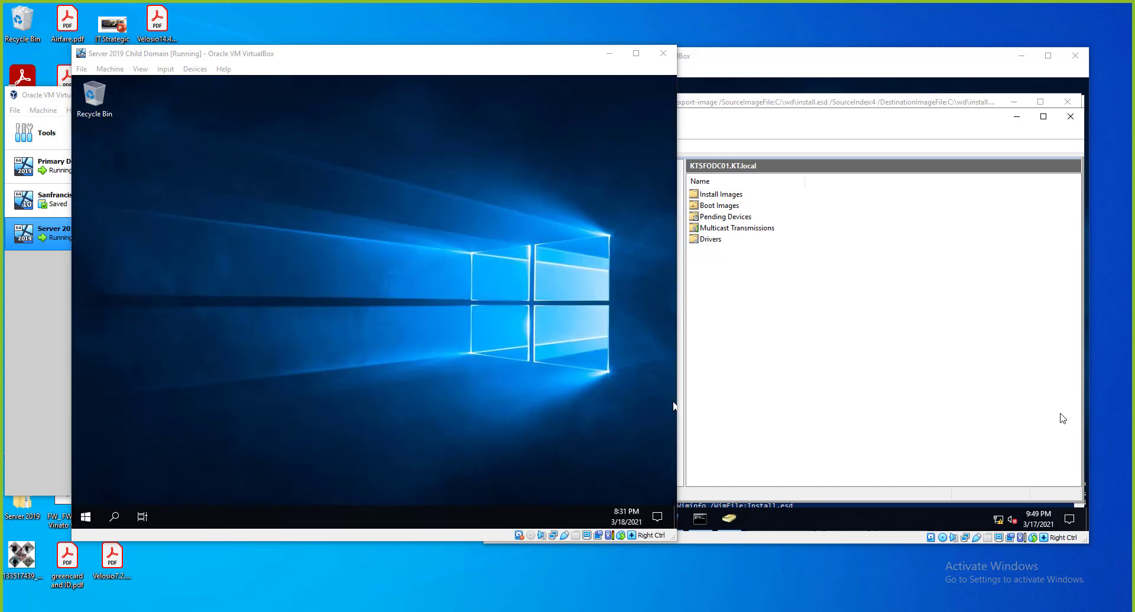
Search the VM's Start menu for cmd, then clear the search and reopen the app list.
{"action": "left_click", "coordinate": [97, 519]}
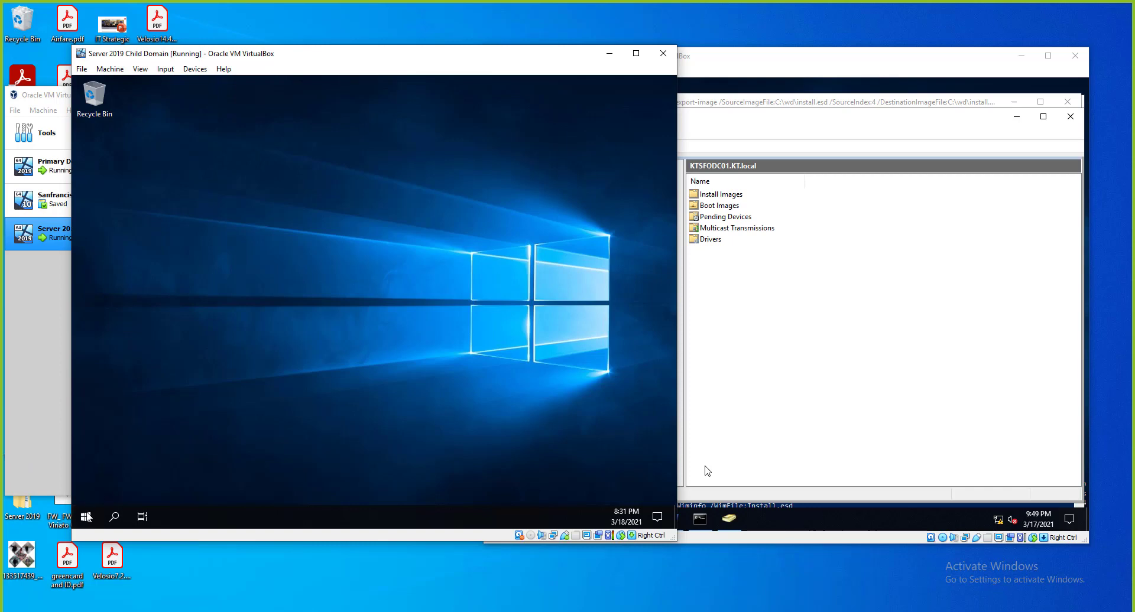
{"action": "left_click", "coordinate": [86, 519]}
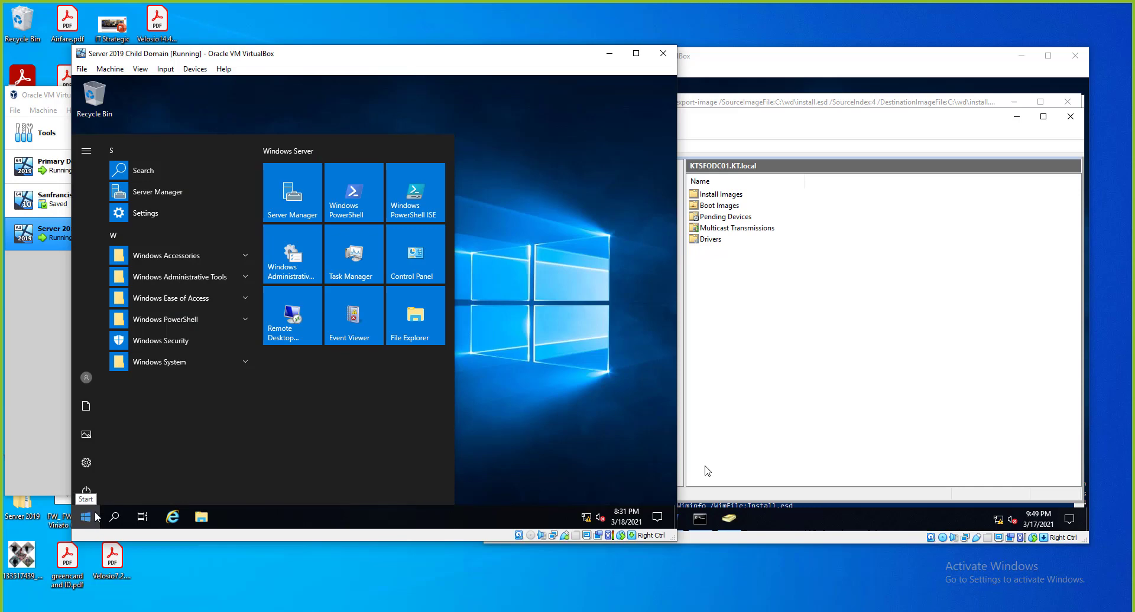
{"action": "left_click", "coordinate": [96, 514]}
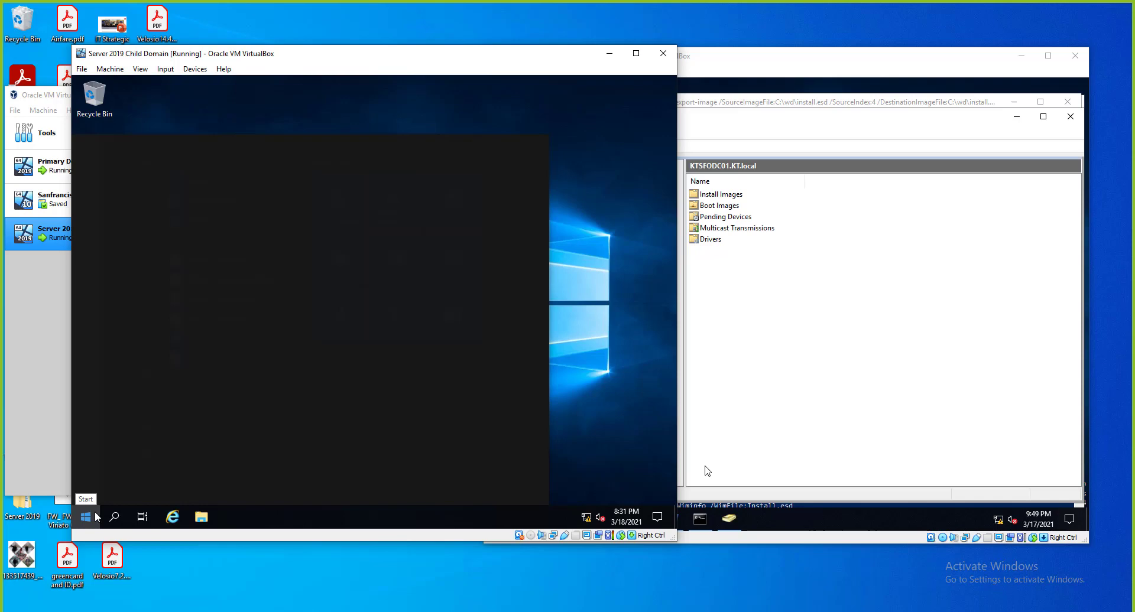
{"action": "type", "text": "cmd"}
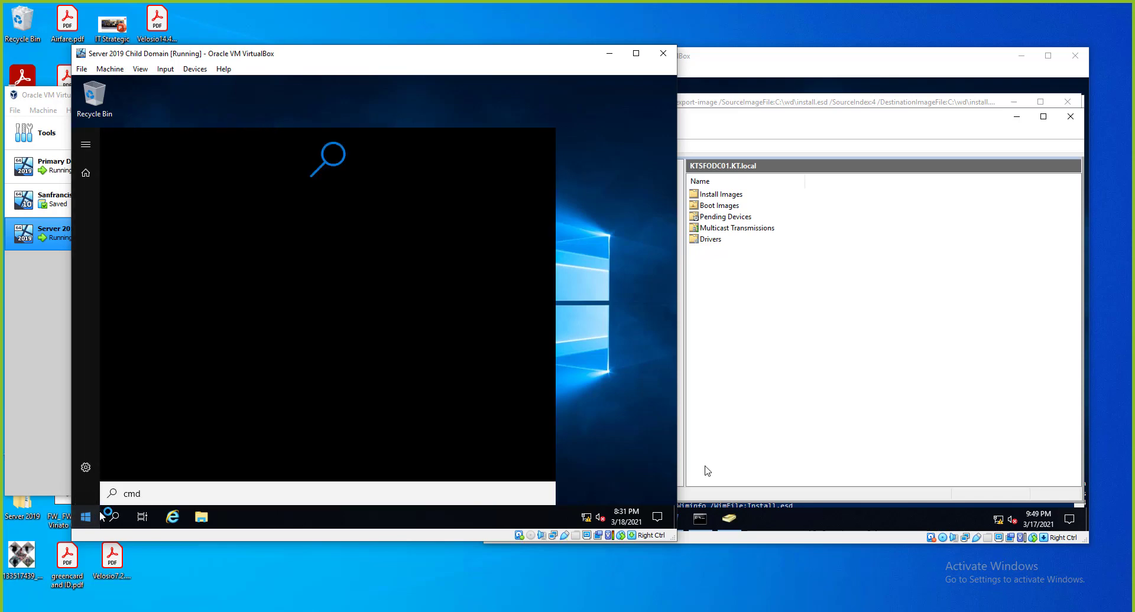
{"action": "key", "text": "BackSpace"}
{"action": "key", "text": "BackSpace"}
{"action": "key", "text": "BackSpace"}
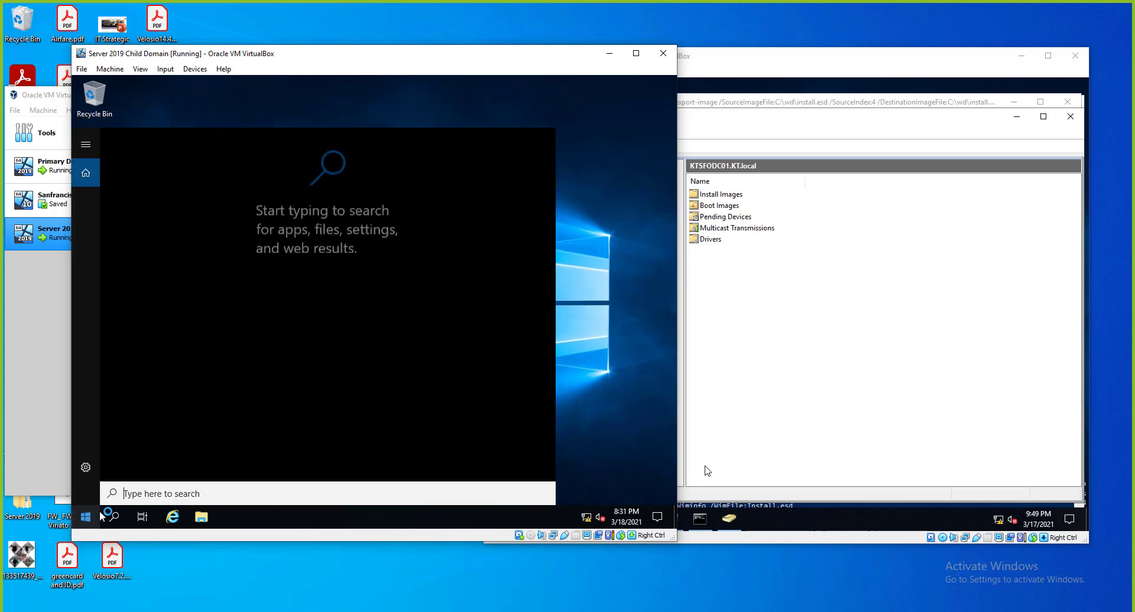
{"action": "left_click", "coordinate": [99, 514]}
{"action": "left_click", "coordinate": [92, 517]}
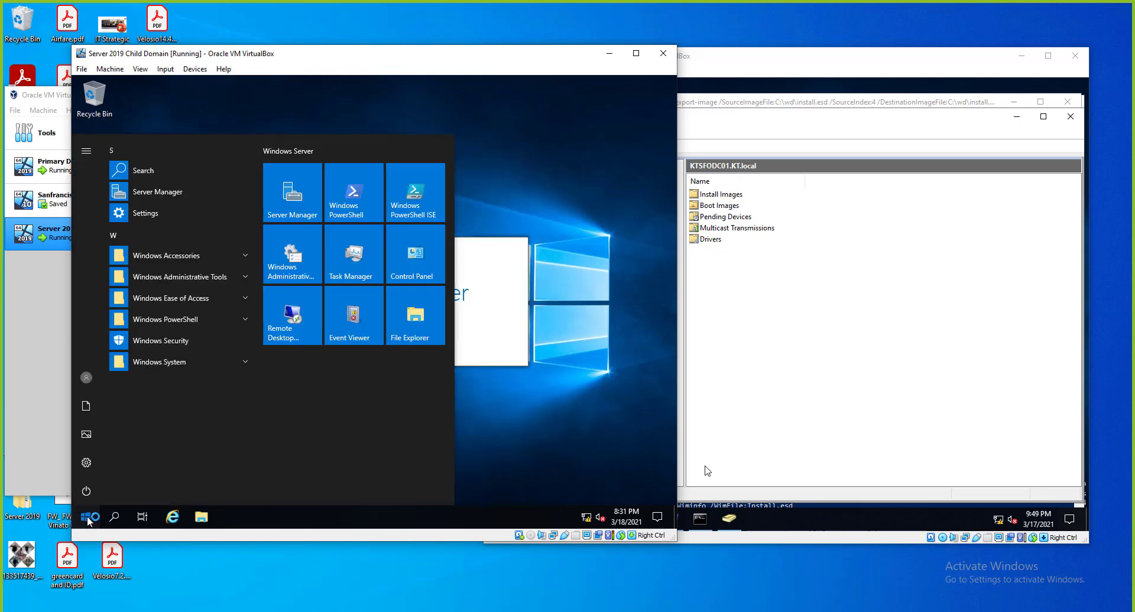
Launch Command Prompt from Windows System and run hostname, returning KTSFOC2.
{"action": "left_click", "coordinate": [88, 519]}
{"action": "left_click", "coordinate": [89, 519]}
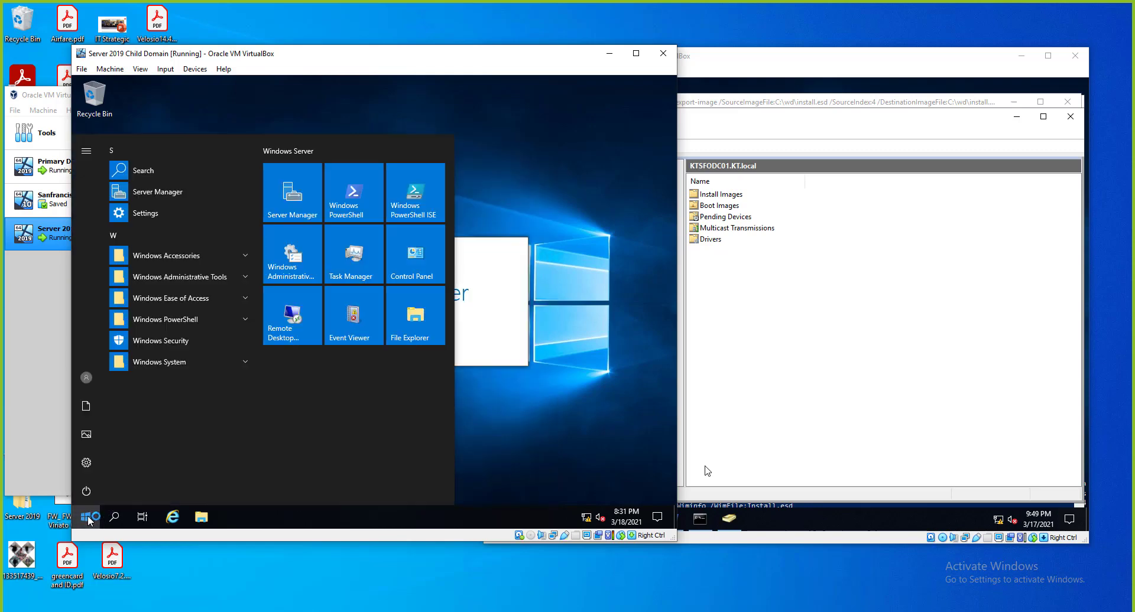
{"action": "left_click", "coordinate": [200, 363]}
{"action": "left_click", "coordinate": [169, 382]}
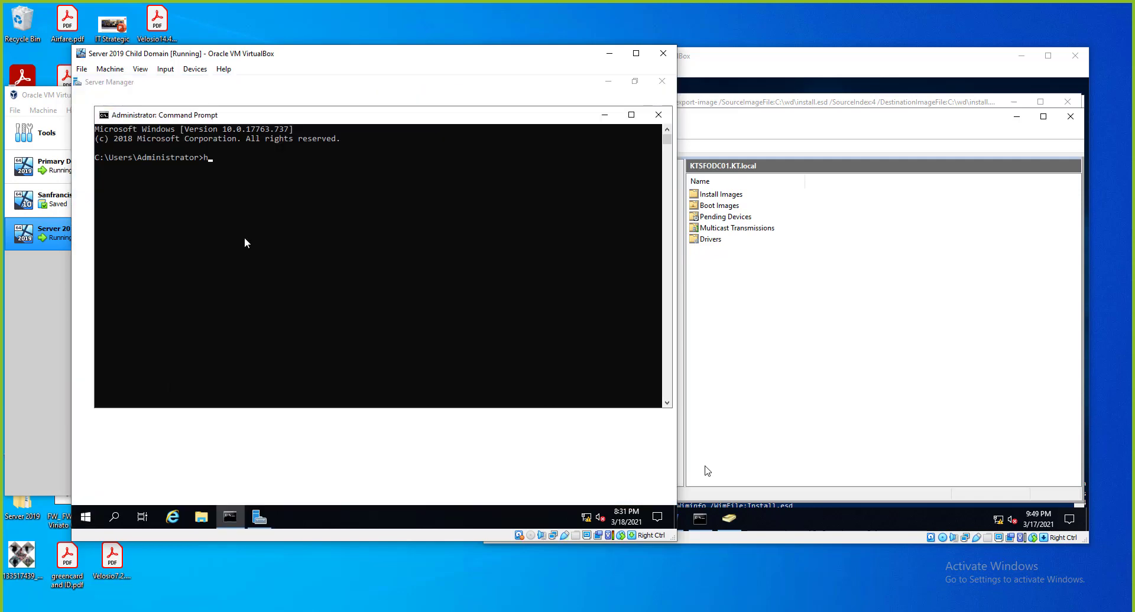
{"action": "type", "text": "hostname"}
{"action": "key", "text": "Return"}
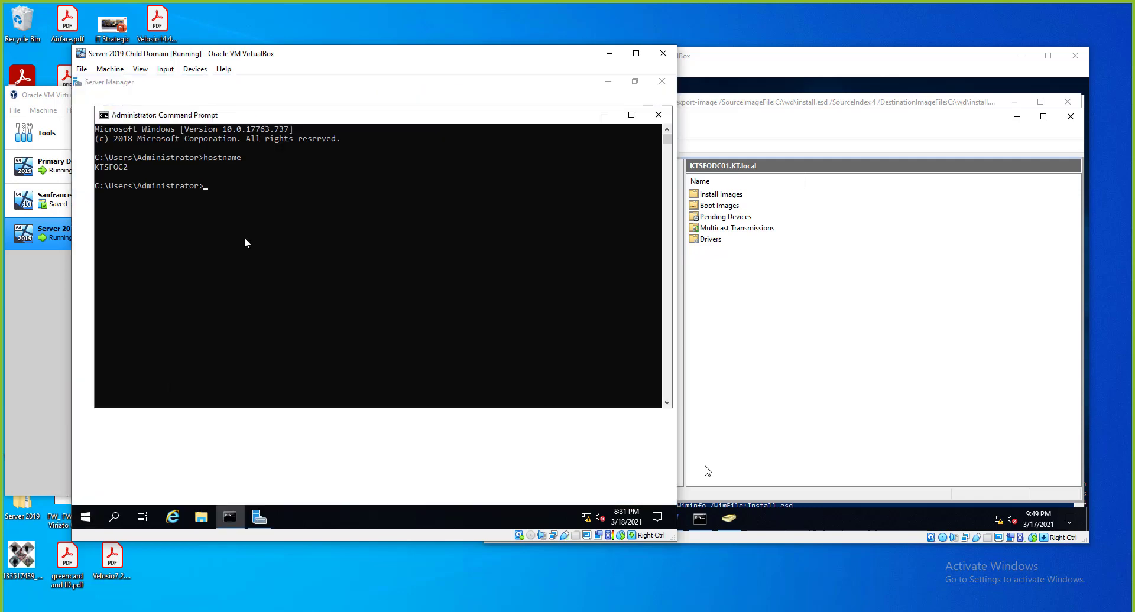